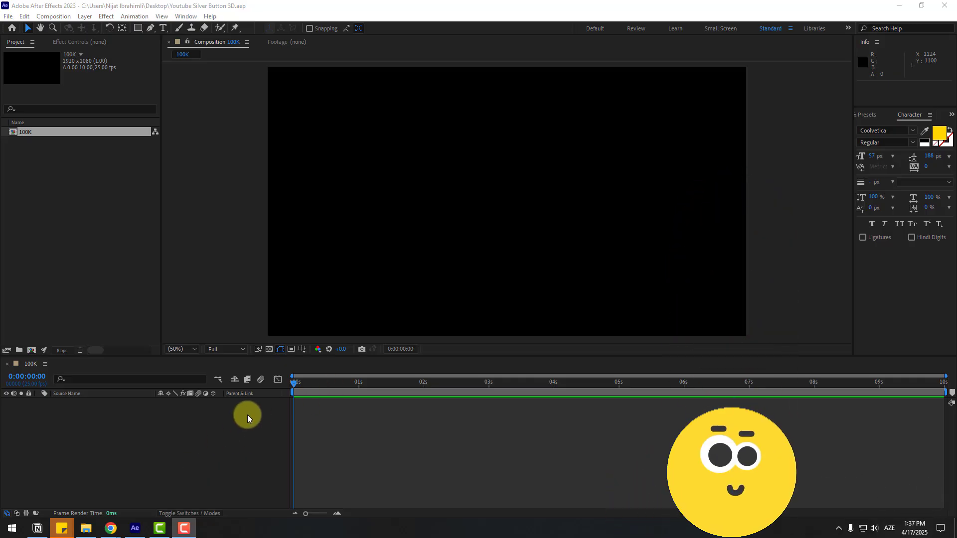
- Create a new 1920 by 1080 px black solid named E3D in the 100K composition
{"action": "right_click", "coordinate": [187, 444]}
{"action": "mouse_move", "coordinate": [226, 324]}
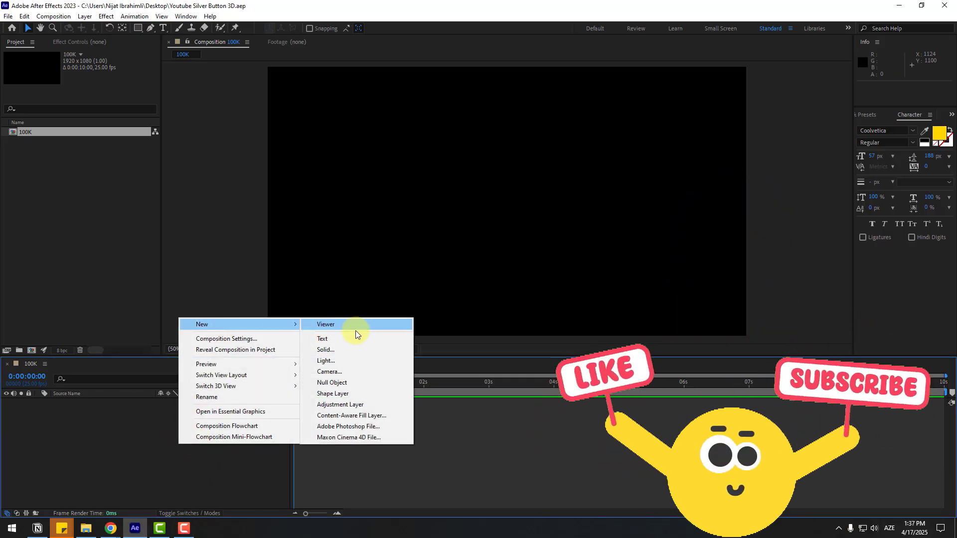
{"action": "left_click", "coordinate": [329, 350]}
{"action": "type", "text": "E3D"}
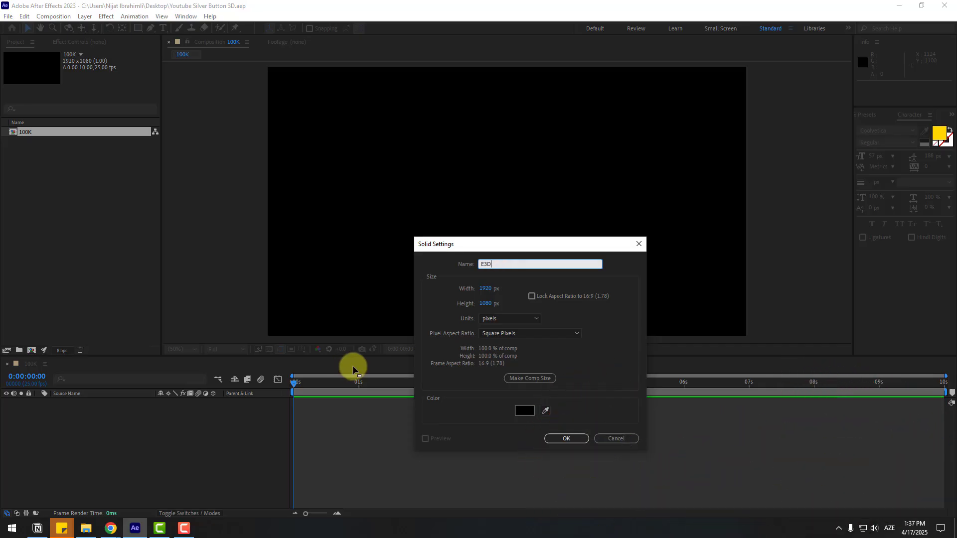
{"action": "left_click", "coordinate": [562, 438]}
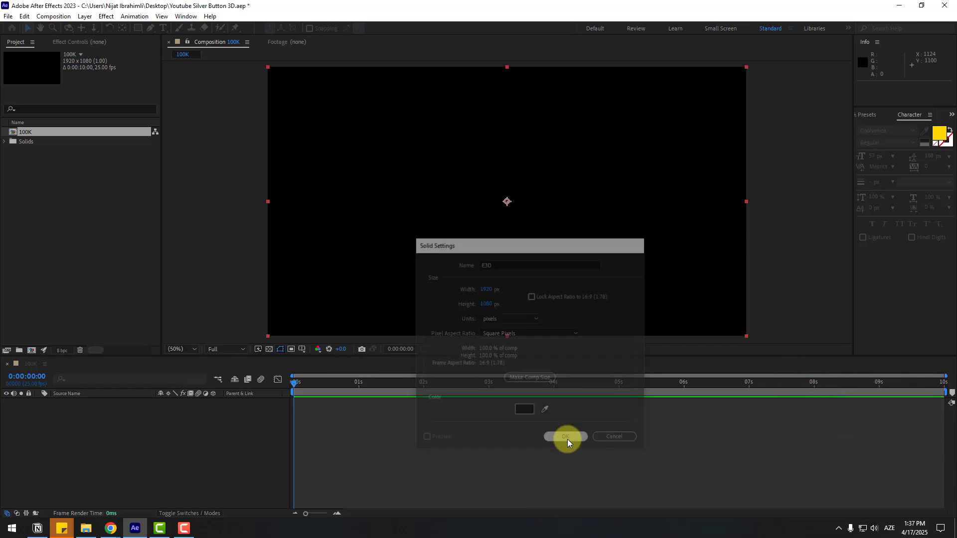
- Apply the Video Copilot Element effect to the E3D solid and open its Scene Setup
{"action": "left_click", "coordinate": [106, 16]}
{"action": "mouse_move", "coordinate": [152, 317]}
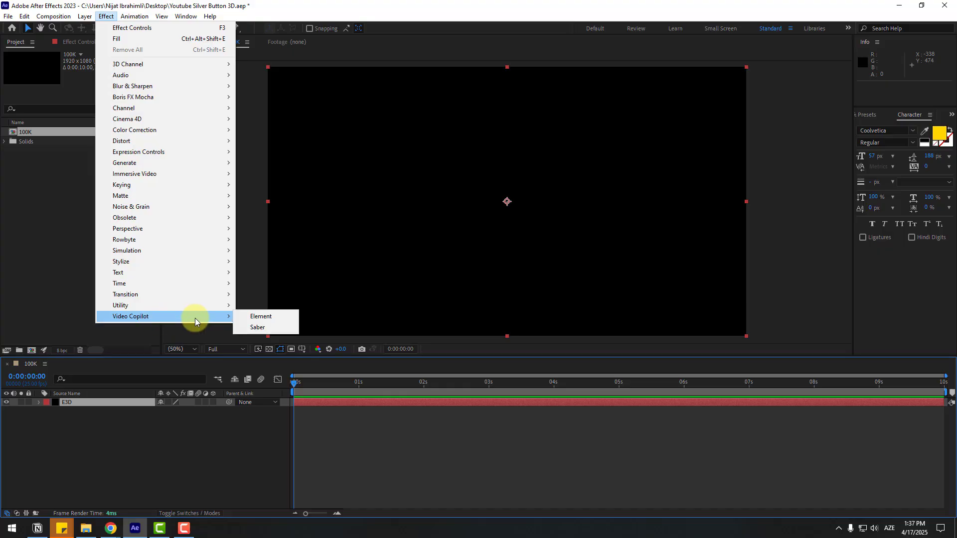
{"action": "left_click", "coordinate": [261, 317]}
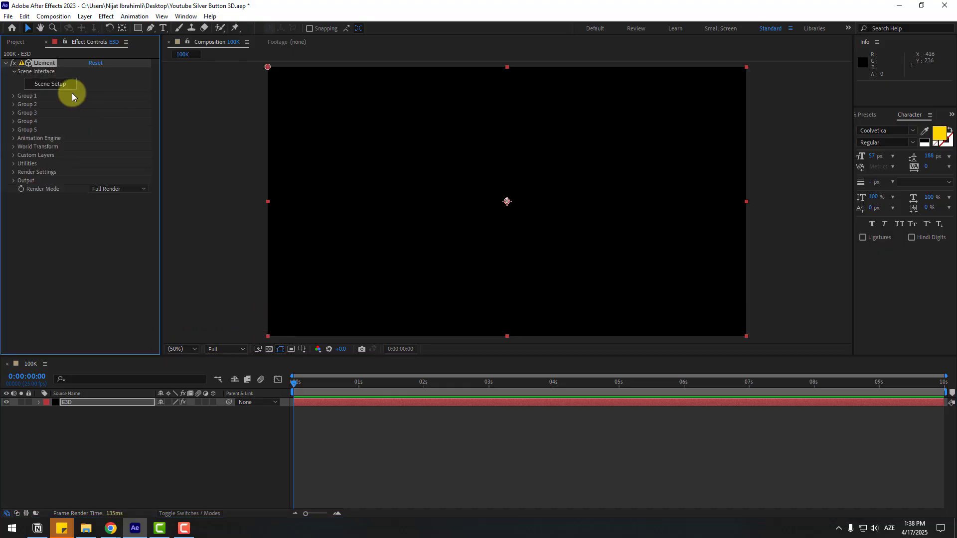
{"action": "left_click", "coordinate": [44, 84]}
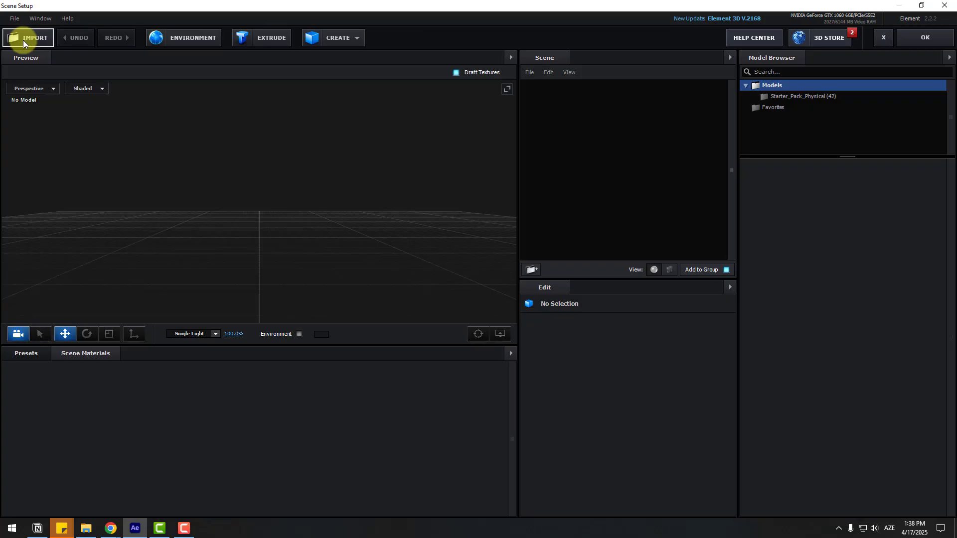
- Import the Youtube 100K Silver Button 3D object, keeping the Physical Shader and Model Center import settings
{"action": "left_click", "coordinate": [23, 40]}
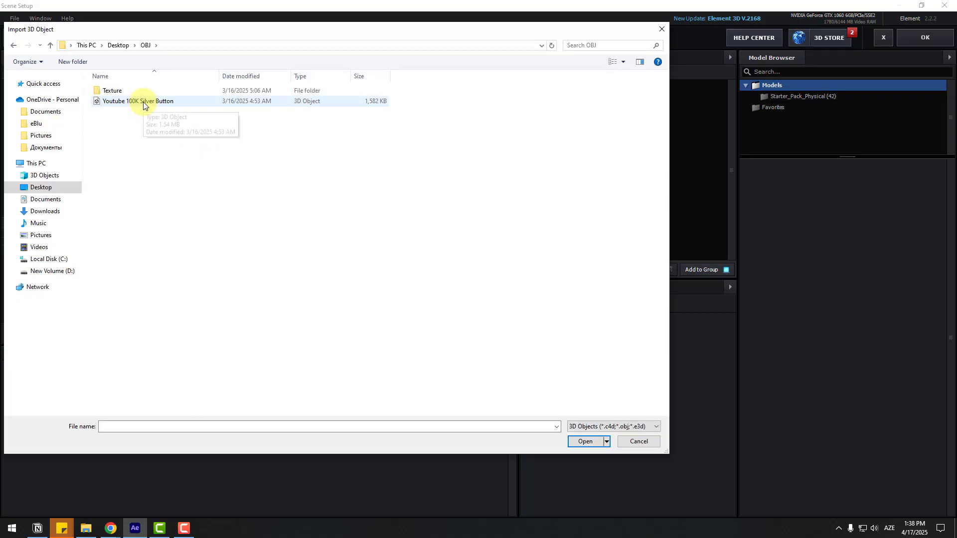
{"action": "left_click", "coordinate": [146, 102]}
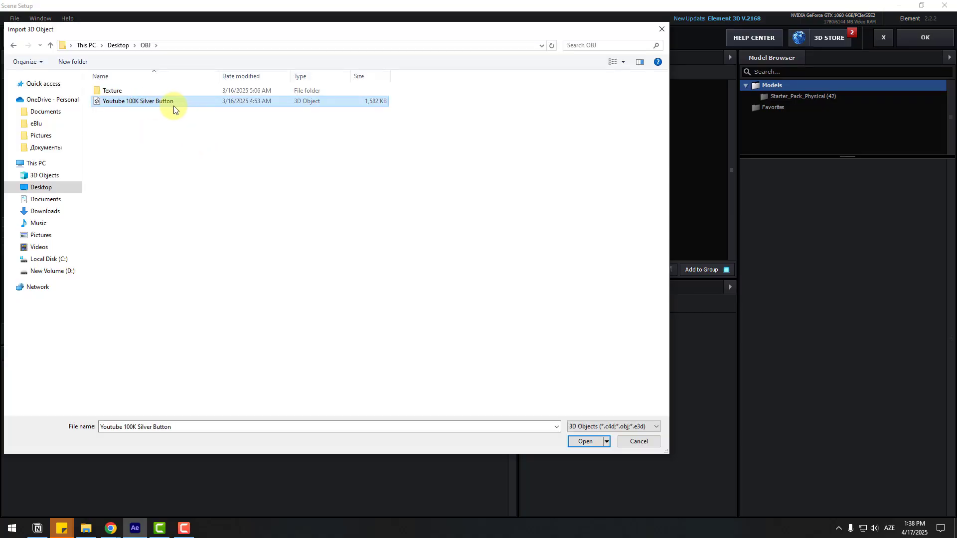
{"action": "left_click", "coordinate": [586, 443]}
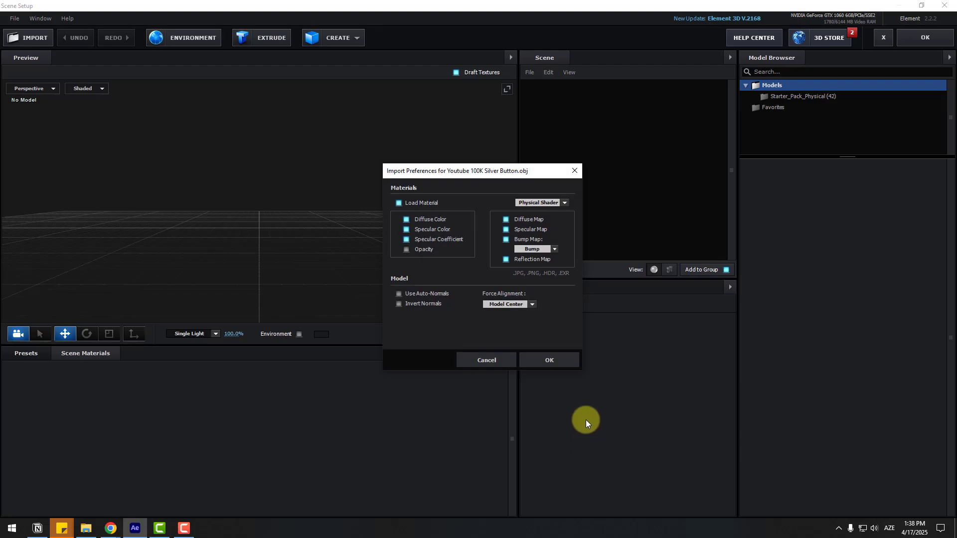
{"action": "left_click", "coordinate": [543, 364]}
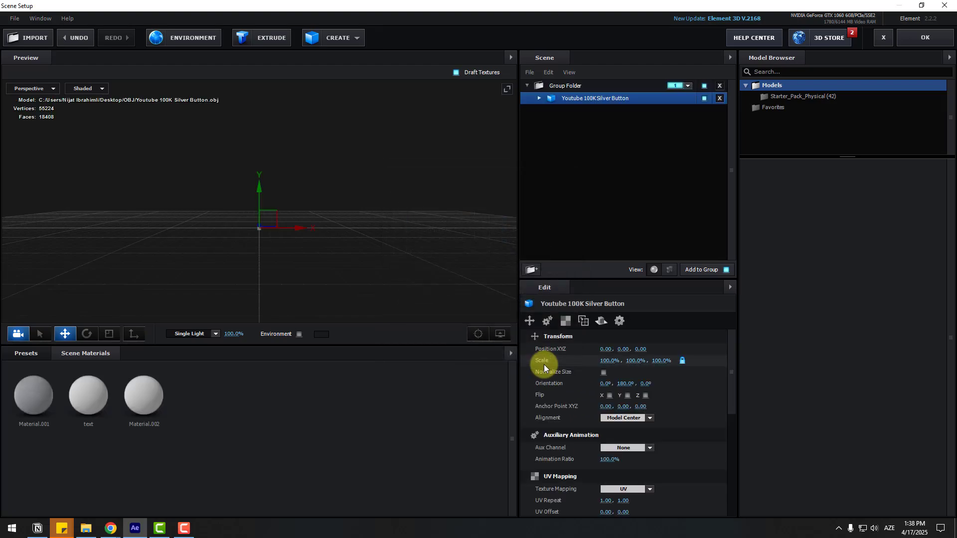
- Turn on Normalize Size for the silver button model and enable Show AO in the preview's view options
{"action": "left_click", "coordinate": [604, 372]}
{"action": "left_click_drag", "start_coordinate": [264, 277], "coordinate": [225, 241]}
{"action": "left_click", "coordinate": [500, 333]}
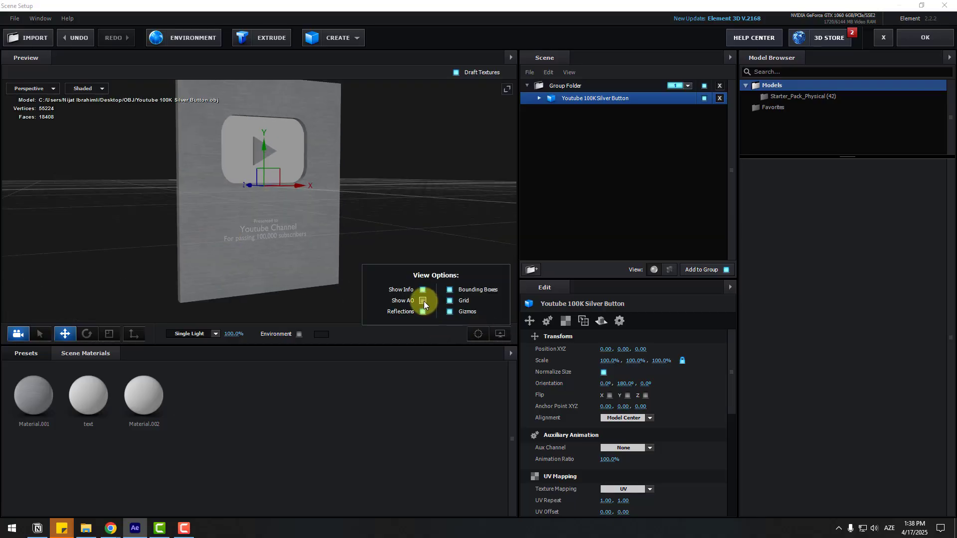
{"action": "left_click", "coordinate": [424, 301]}
{"action": "left_click_drag", "start_coordinate": [359, 214], "coordinate": [378, 209]}
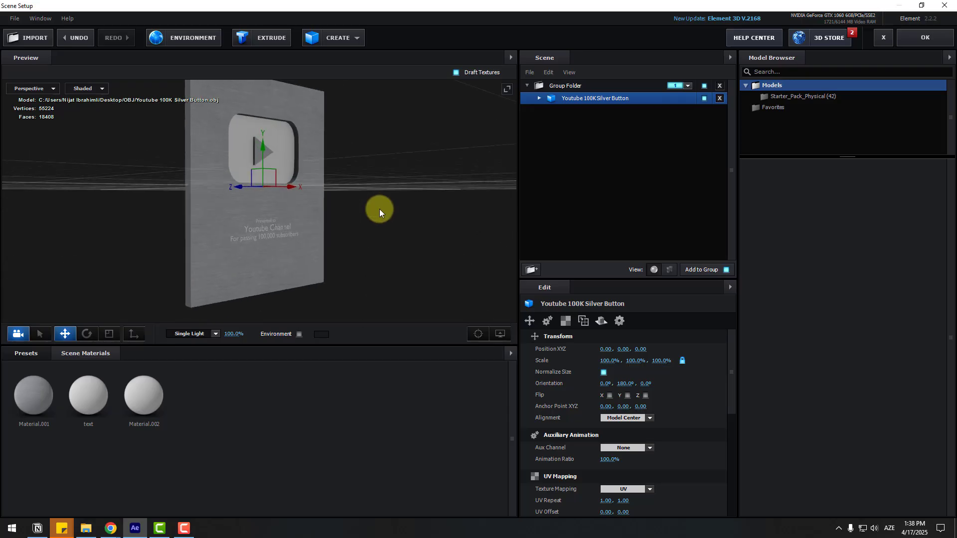
- Pick the BackLight_2K_18 environment from the BackLight_2K environment presets
{"action": "left_click", "coordinate": [37, 353]}
{"action": "left_click", "coordinate": [37, 379]}
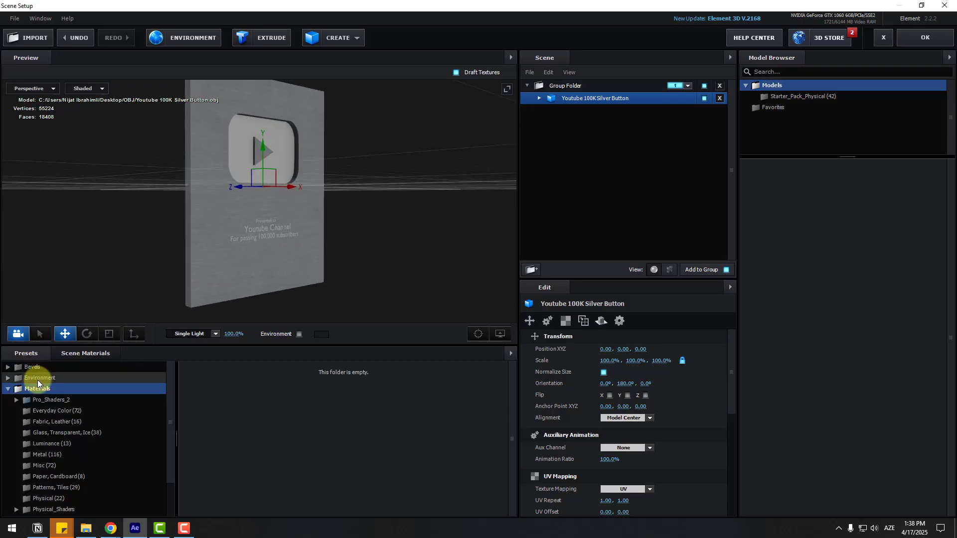
{"action": "double_click", "coordinate": [59, 387]}
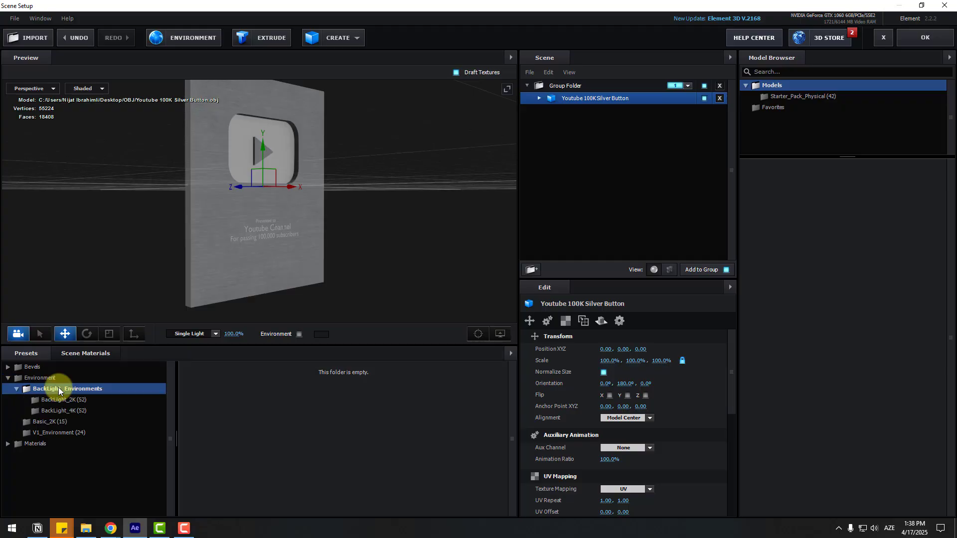
{"action": "left_click", "coordinate": [75, 400]}
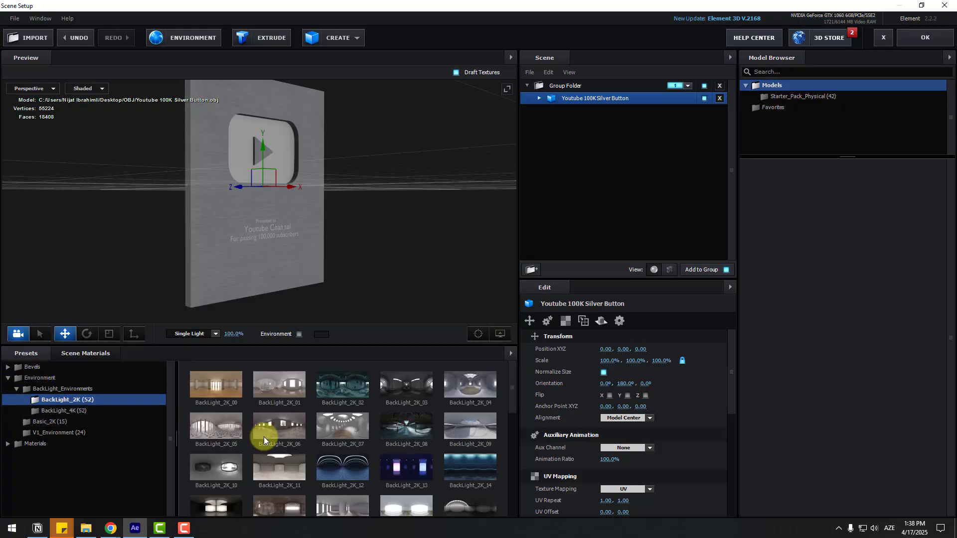
{"action": "scroll", "coordinate": [292, 445], "scroll_direction": "down", "scroll_amount": 3}
{"action": "left_click", "coordinate": [405, 403]}
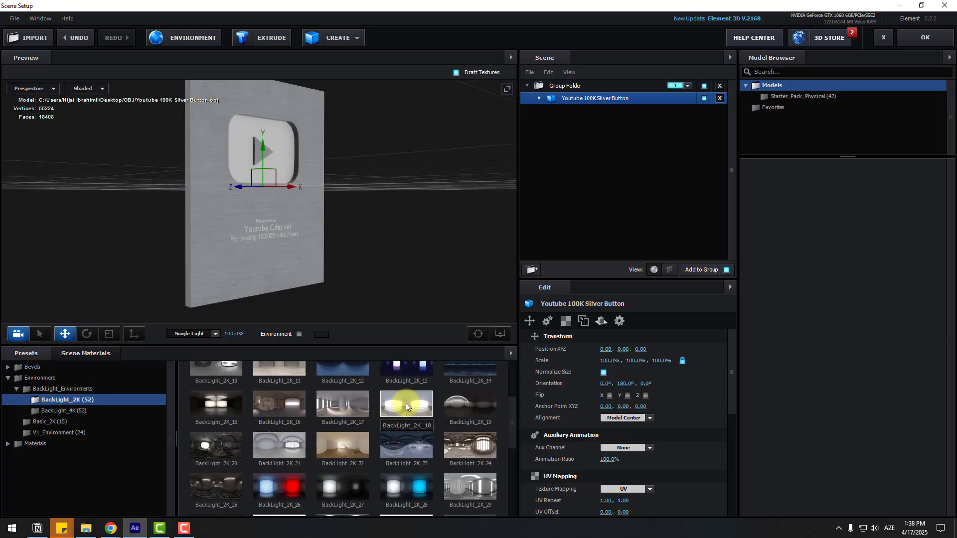
- List the silver button model's materials and switch Material.001 off and on to identify the part it covers
{"action": "left_click_drag", "start_coordinate": [329, 269], "coordinate": [628, 86]}
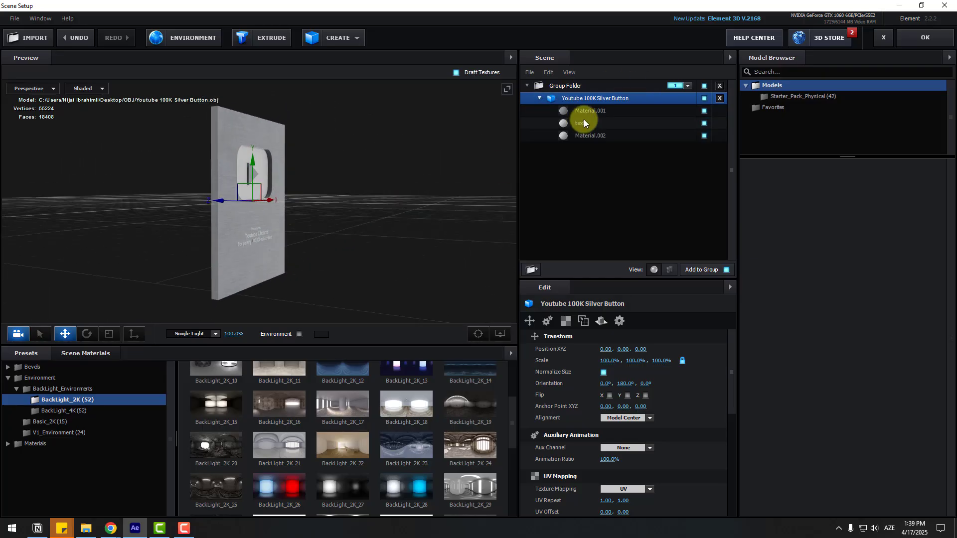
{"action": "left_click", "coordinate": [603, 111]}
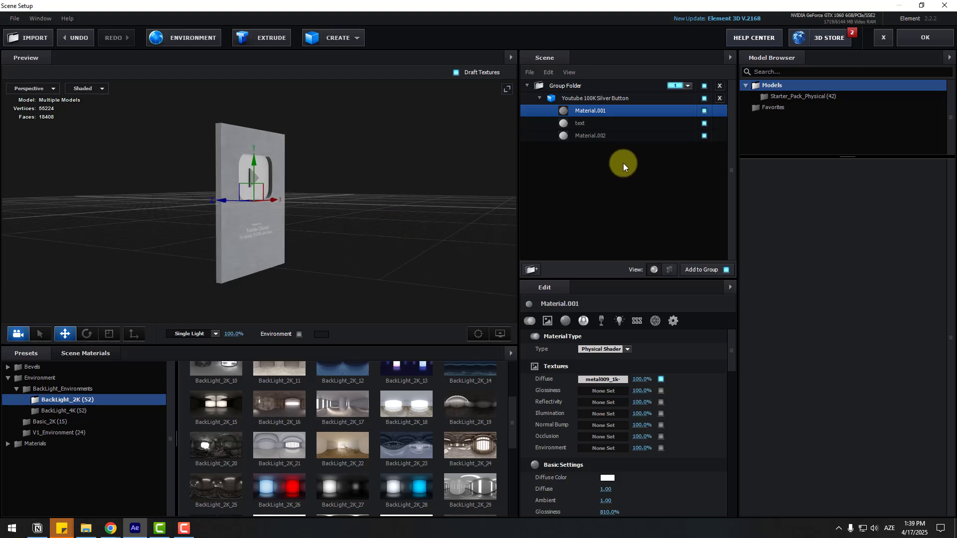
{"action": "left_click", "coordinate": [705, 110]}
{"action": "left_click", "coordinate": [705, 111]}
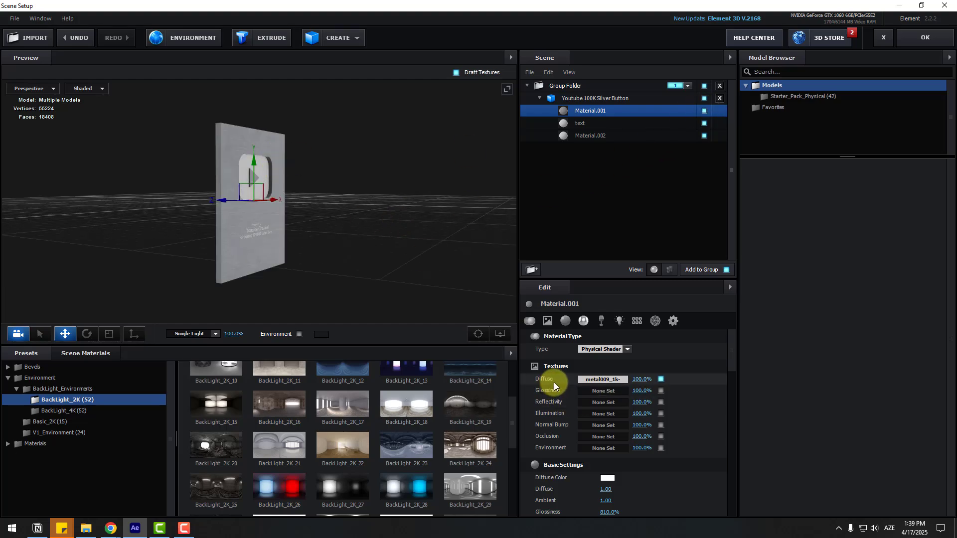
- Set Material.001's glossiness to 94%, specular multiplier to 161% and environment multiplier to 134%
{"action": "scroll", "coordinate": [573, 412], "scroll_direction": "down", "scroll_amount": 1}
{"action": "scroll", "coordinate": [575, 415], "scroll_direction": "down", "scroll_amount": 5}
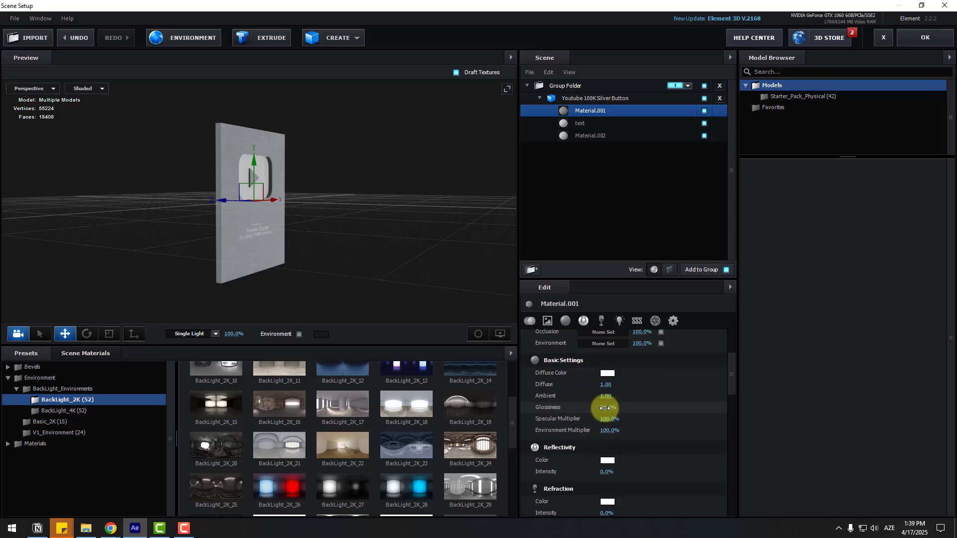
{"action": "scroll", "coordinate": [298, 268], "scroll_direction": "up", "scroll_amount": 5}
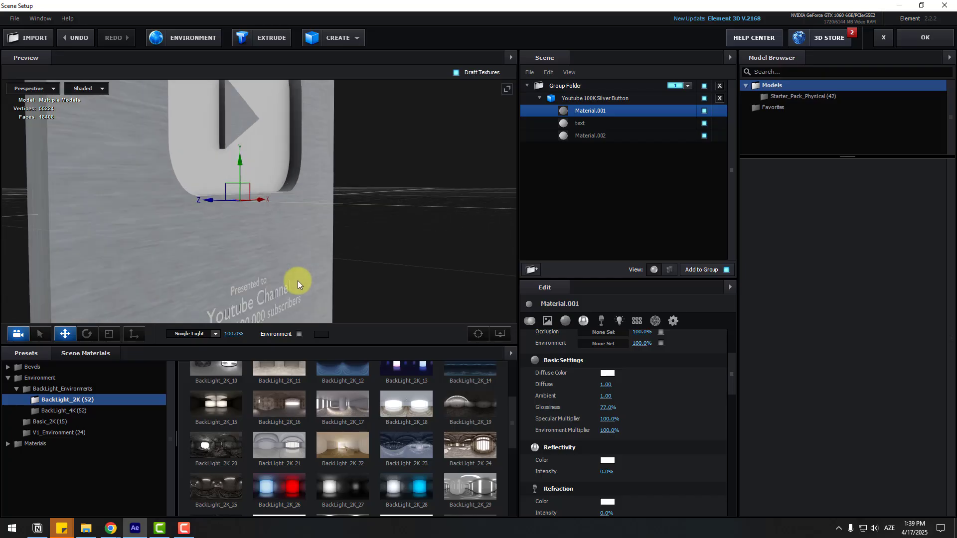
{"action": "left_click_drag", "start_coordinate": [298, 280], "coordinate": [292, 227]}
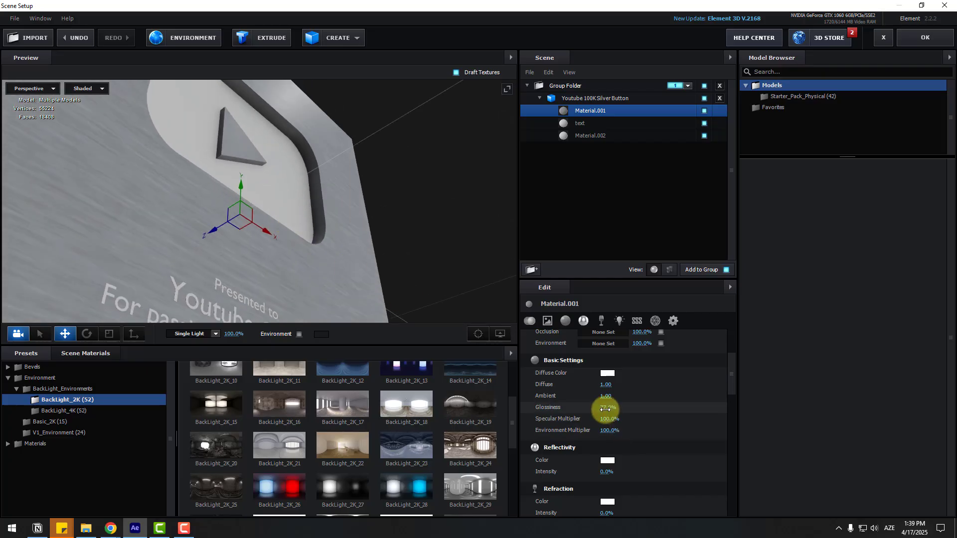
{"action": "left_click_drag", "start_coordinate": [606, 407], "coordinate": [624, 427]}
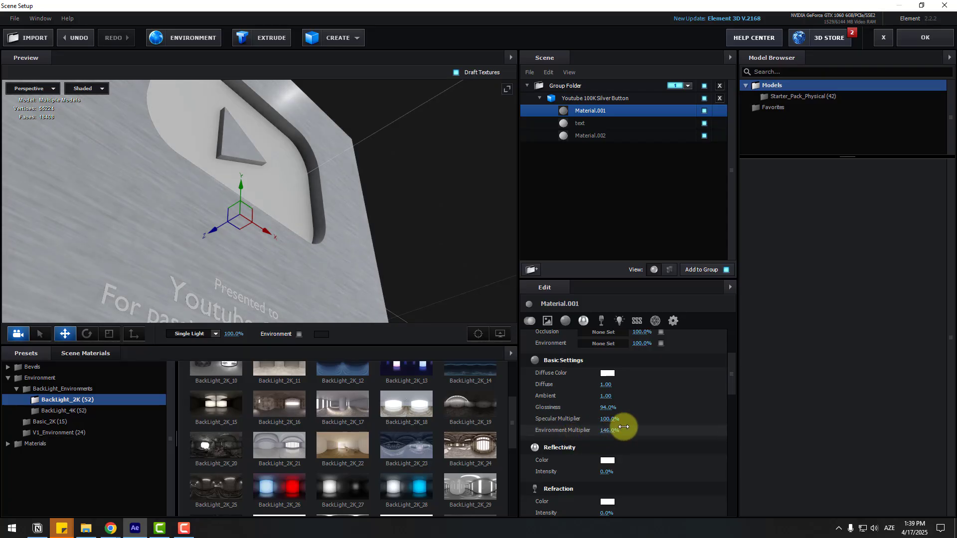
{"action": "left_click_drag", "start_coordinate": [439, 297], "coordinate": [384, 285]}
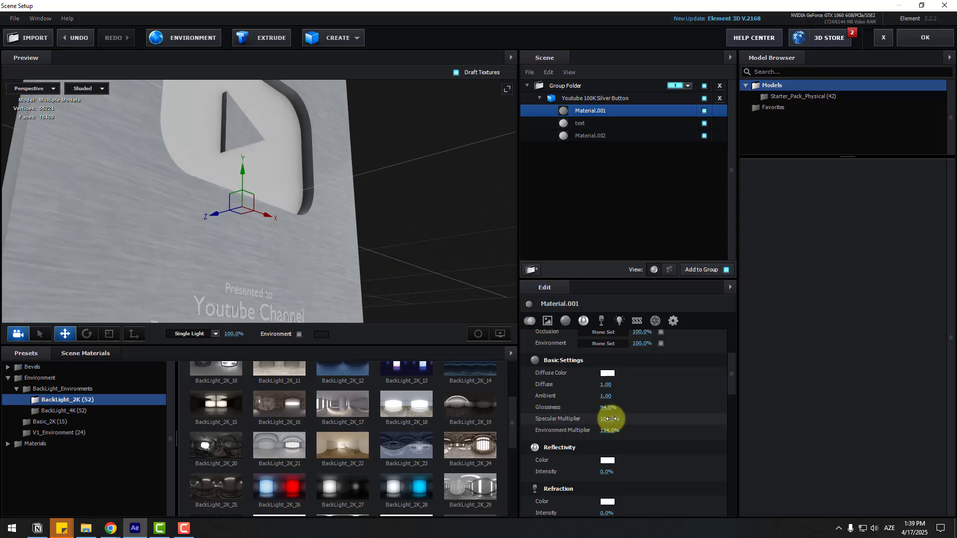
{"action": "left_click_drag", "start_coordinate": [577, 418], "coordinate": [620, 413]}
- Show the environment as the background of the scene preview
{"action": "left_click_drag", "start_coordinate": [329, 282], "coordinate": [313, 333]}
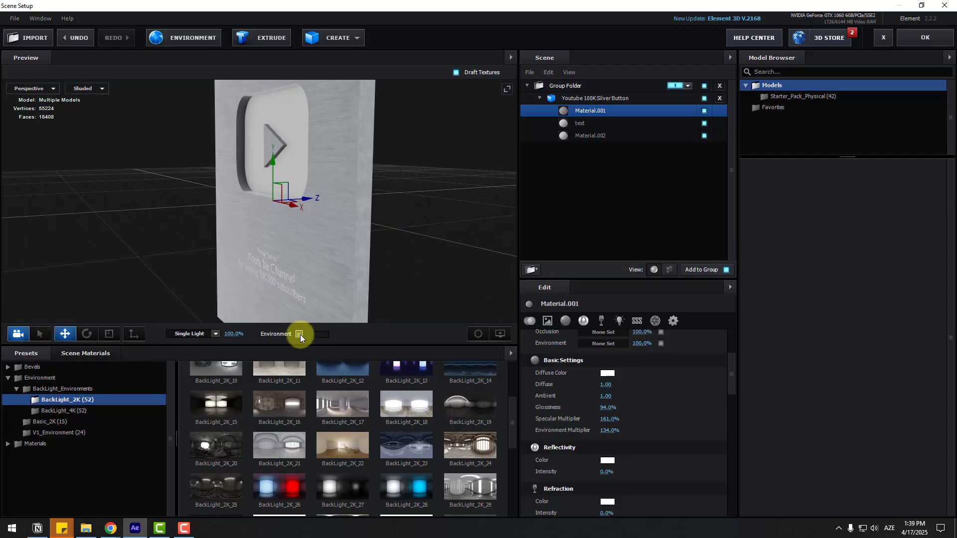
{"action": "left_click", "coordinate": [299, 334]}
{"action": "left_click_drag", "start_coordinate": [460, 181], "coordinate": [585, 144]}
- Set Material.002's glossiness to 100%, specular multiplier to 183% and environment multiplier to 195%
{"action": "left_click", "coordinate": [597, 135]}
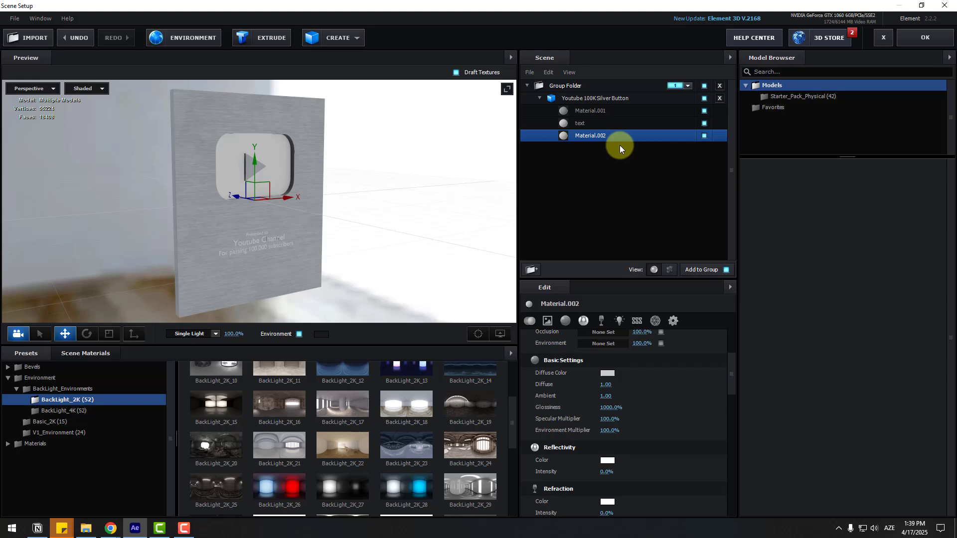
{"action": "left_click", "coordinate": [704, 135]}
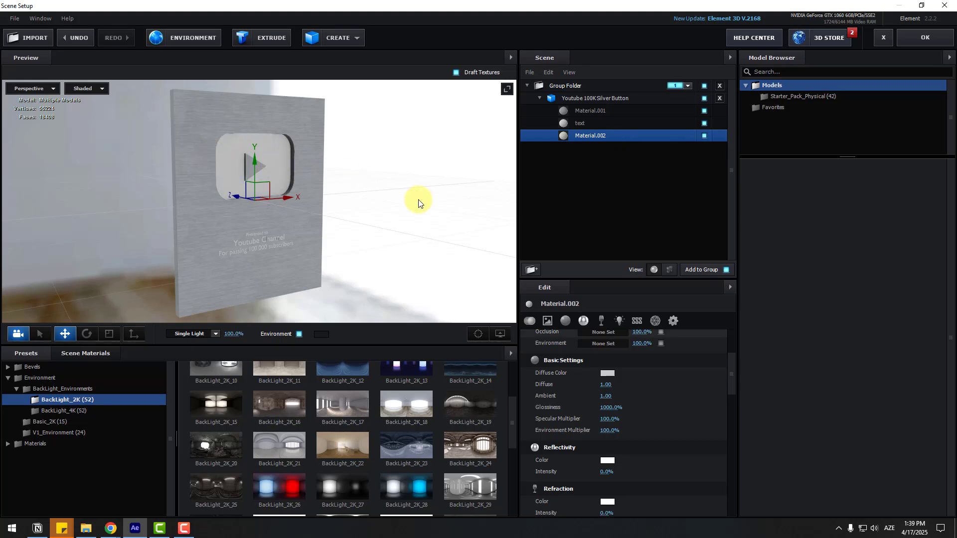
{"action": "scroll", "coordinate": [609, 379], "scroll_direction": "down", "scroll_amount": 2}
{"action": "scroll", "coordinate": [573, 415], "scroll_direction": "up", "scroll_amount": 3}
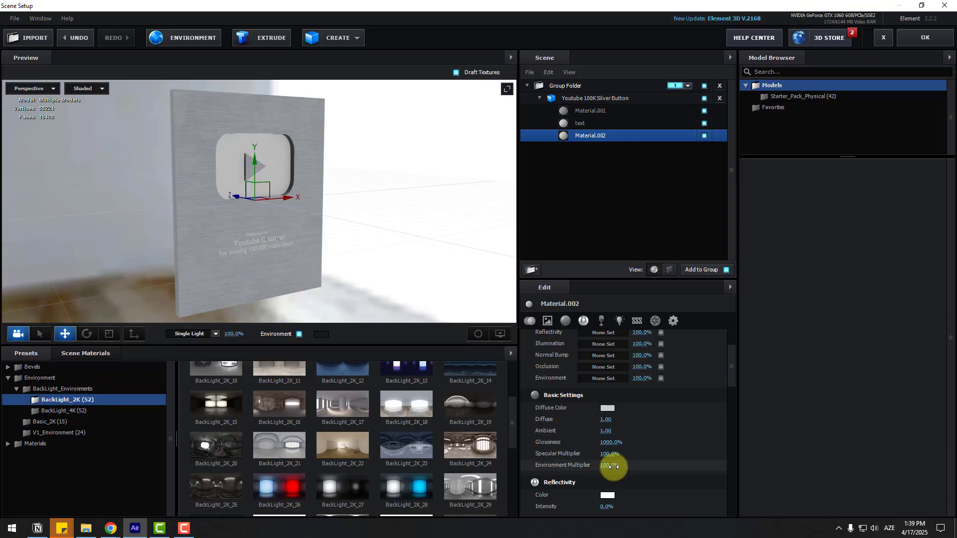
{"action": "left_click_drag", "start_coordinate": [614, 467], "coordinate": [651, 463]}
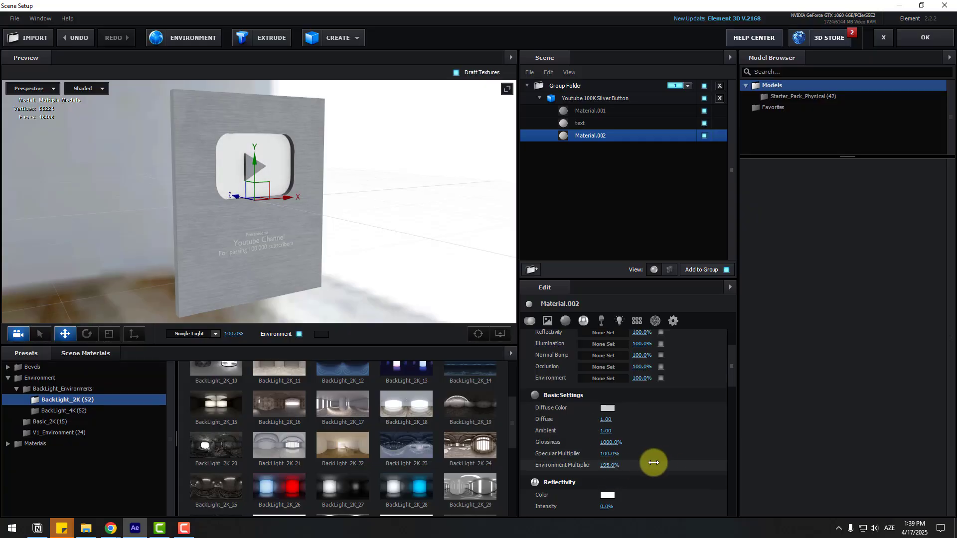
{"action": "scroll", "coordinate": [391, 186], "scroll_direction": "up", "scroll_amount": 5}
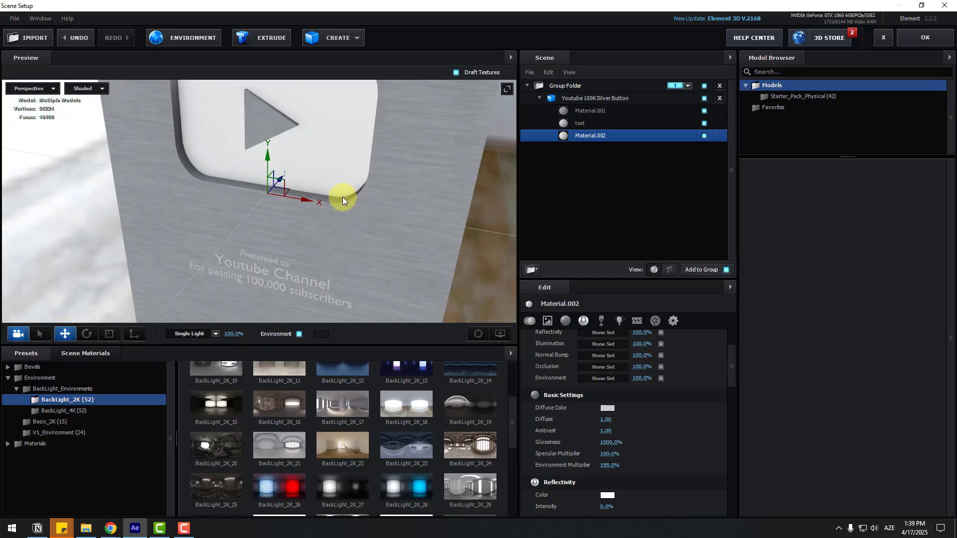
{"action": "left_click_drag", "start_coordinate": [342, 196], "coordinate": [345, 237]}
{"action": "scroll", "coordinate": [345, 238], "scroll_direction": "up", "scroll_amount": 2}
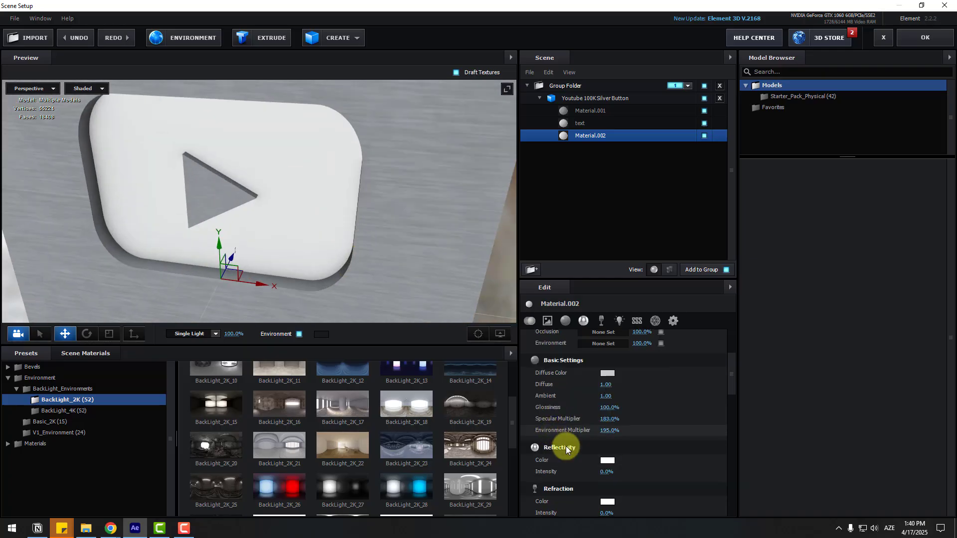
- Set the reflectivity intensity to 60% on Material.002 and to 5% on Material.001
{"action": "left_click_drag", "start_coordinate": [612, 474], "coordinate": [624, 466]}
{"action": "mouse_move", "coordinate": [393, 235]}
{"action": "left_mouse_down"}
{"action": "mouse_move", "coordinate": [412, 217]}
{"action": "mouse_move", "coordinate": [371, 218]}
{"action": "mouse_move", "coordinate": [353, 238]}
{"action": "mouse_move", "coordinate": [363, 244]}
{"action": "mouse_move", "coordinate": [394, 219]}
{"action": "left_mouse_up"}
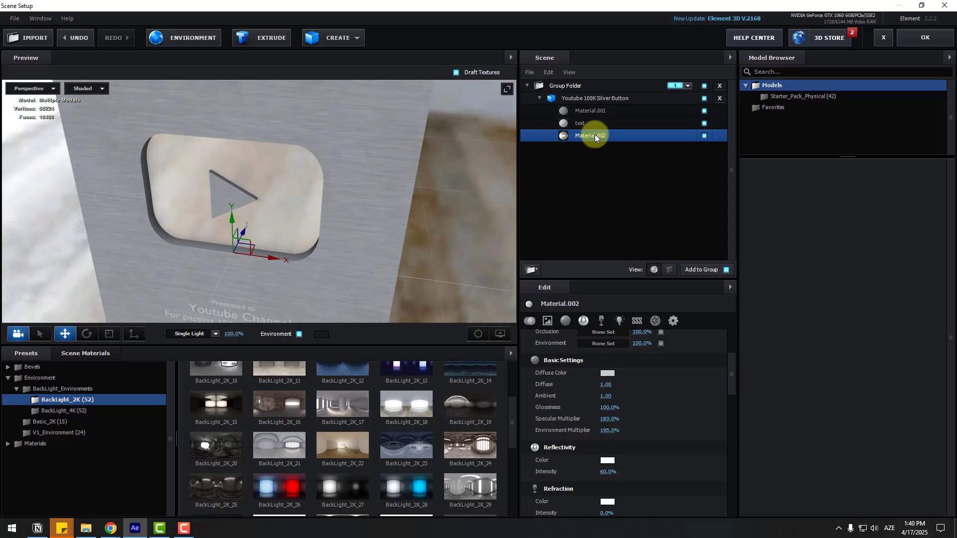
{"action": "left_click", "coordinate": [598, 111]}
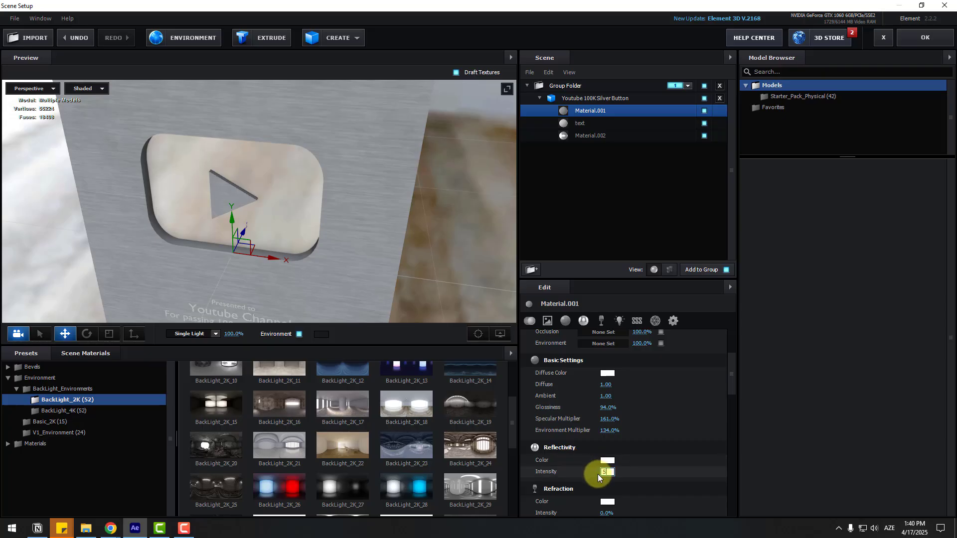
{"action": "type", "text": "5"}
{"action": "key", "text": "Return"}
{"action": "left_click_drag", "start_coordinate": [327, 302], "coordinate": [309, 223]}
{"action": "scroll", "coordinate": [309, 224], "scroll_direction": "up", "scroll_amount": 3}
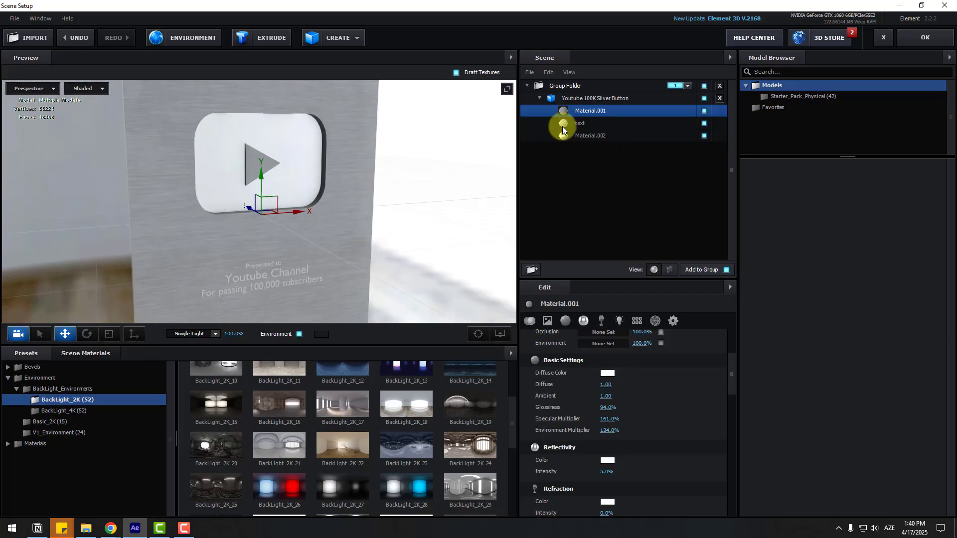
- Replace the award's text material with the Chrome preset from the Physical materials and apply the scene setup
{"action": "left_click", "coordinate": [562, 125]}
{"action": "scroll", "coordinate": [247, 278], "scroll_direction": "up", "scroll_amount": 5}
{"action": "left_click_drag", "start_coordinate": [247, 278], "coordinate": [286, 237]}
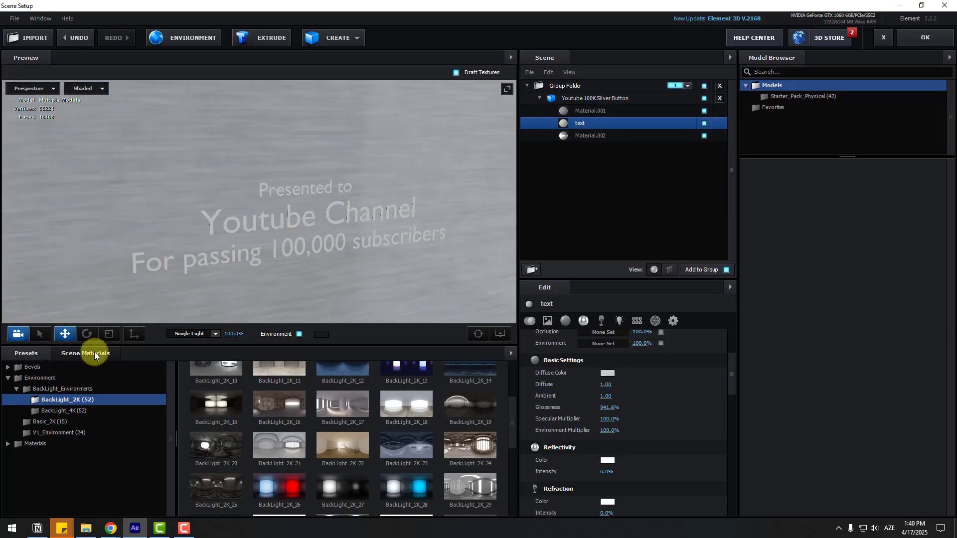
{"action": "double_click", "coordinate": [31, 446]}
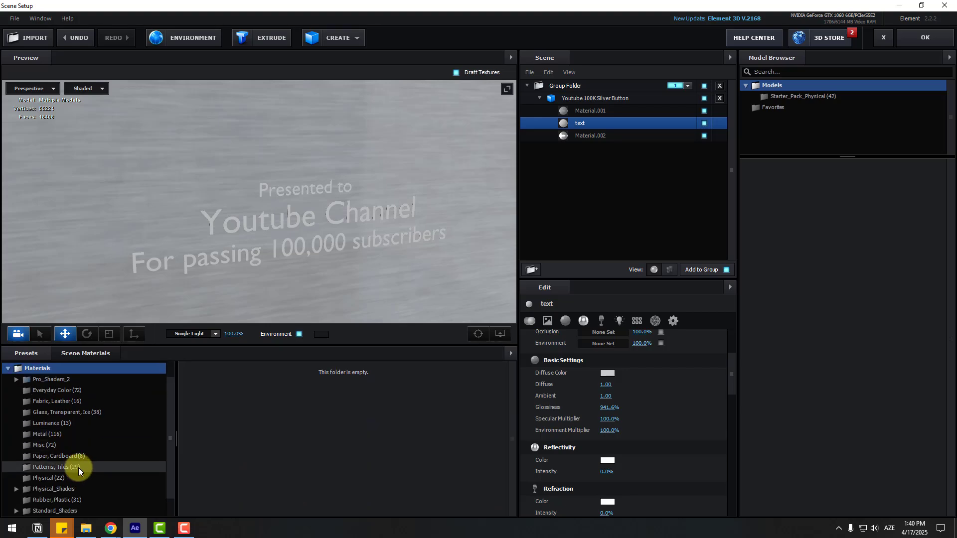
{"action": "left_click", "coordinate": [50, 457]}
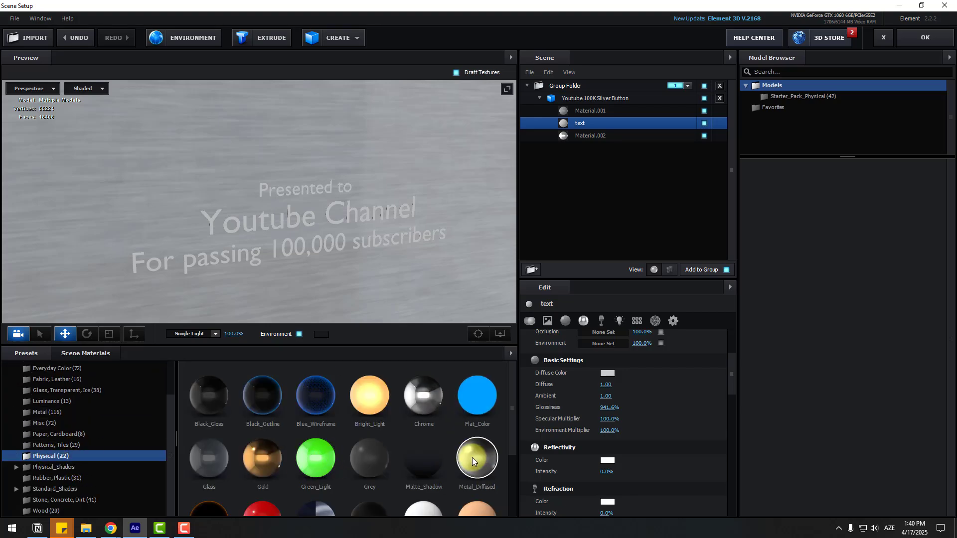
{"action": "left_click_drag", "start_coordinate": [473, 459], "coordinate": [590, 124]}
{"action": "scroll", "coordinate": [217, 272], "scroll_direction": "down", "scroll_amount": 2}
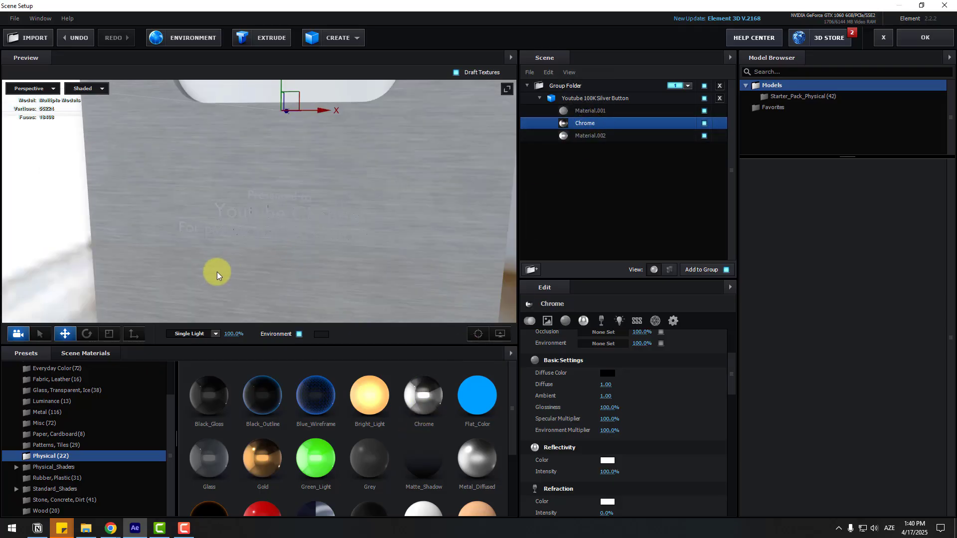
{"action": "left_click_drag", "start_coordinate": [217, 271], "coordinate": [505, 192]}
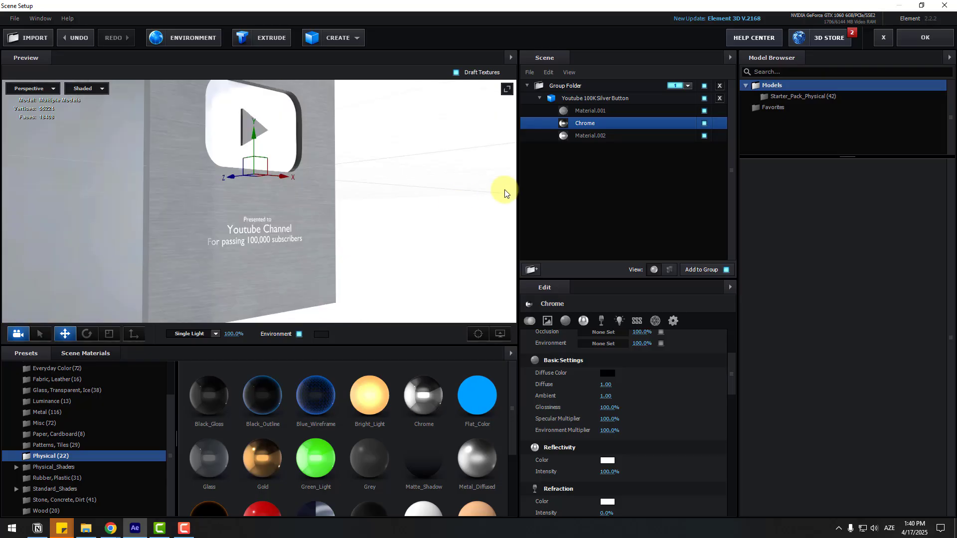
{"action": "left_click", "coordinate": [920, 45]}
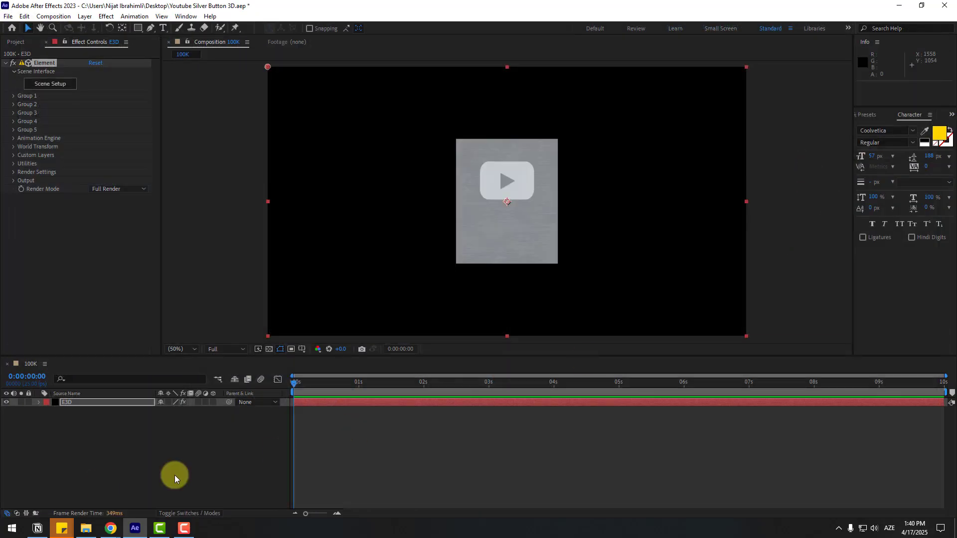
- Add a two-node camera with the 50mm preset to the 100K composition
{"action": "left_click", "coordinate": [103, 480]}
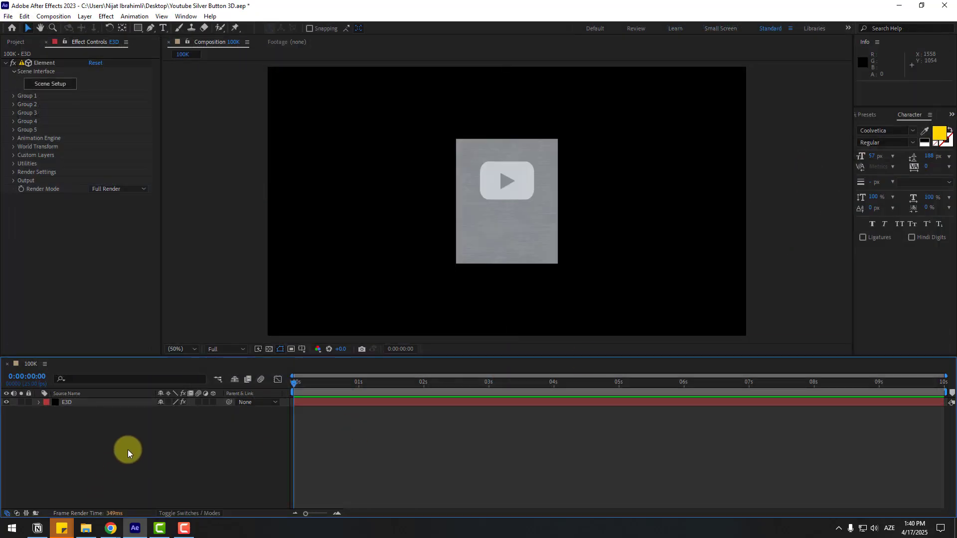
{"action": "right_click", "coordinate": [128, 449]}
{"action": "mouse_move", "coordinate": [186, 322]}
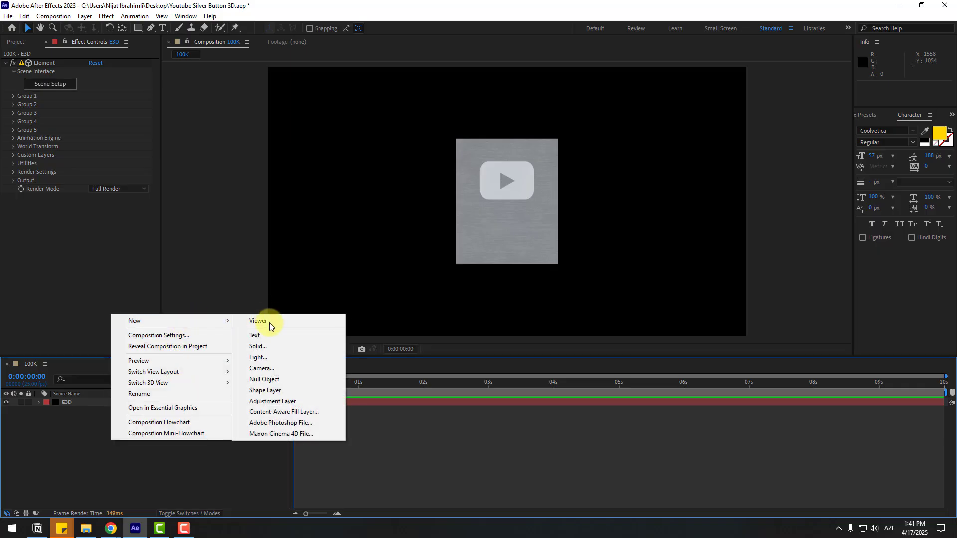
{"action": "left_click", "coordinate": [263, 368]}
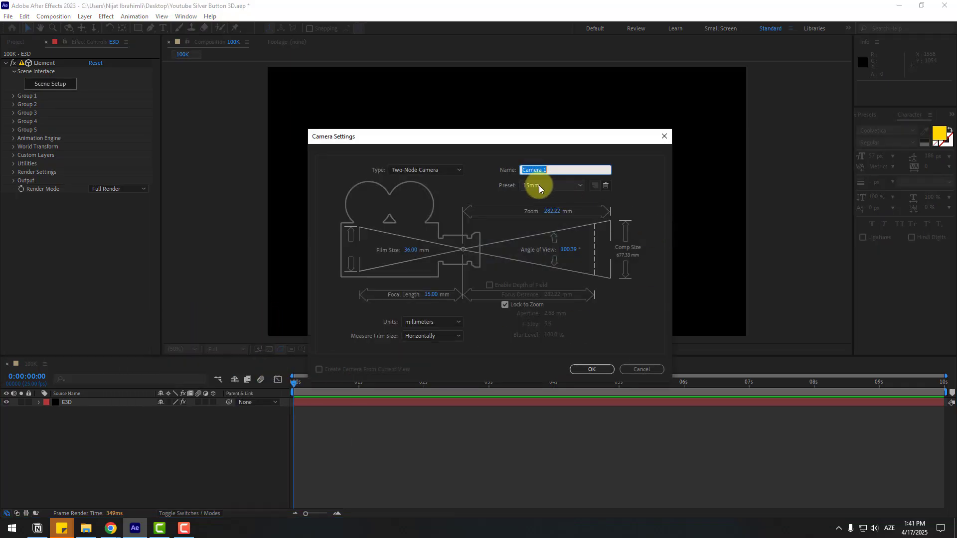
{"action": "left_click", "coordinate": [546, 186]}
{"action": "left_click", "coordinate": [532, 266]}
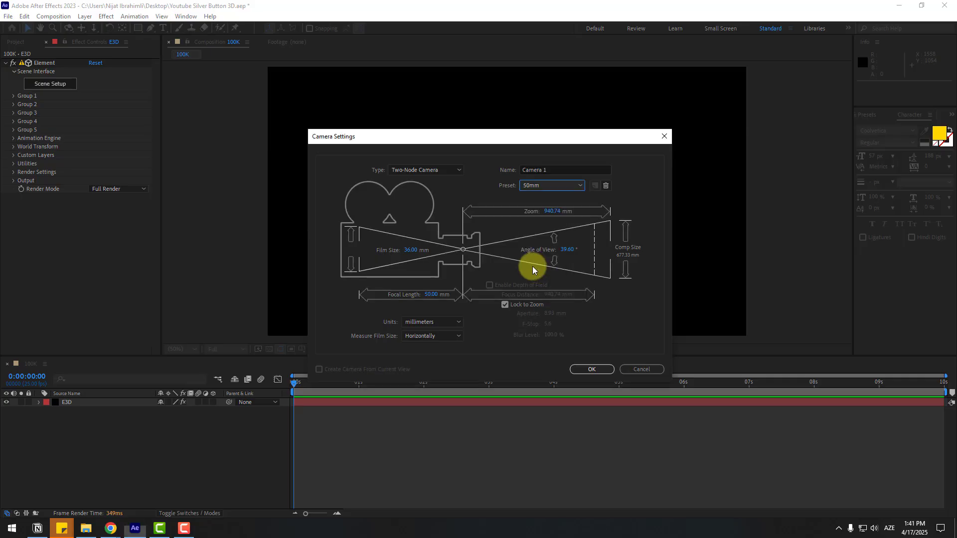
{"action": "left_click", "coordinate": [578, 369]}
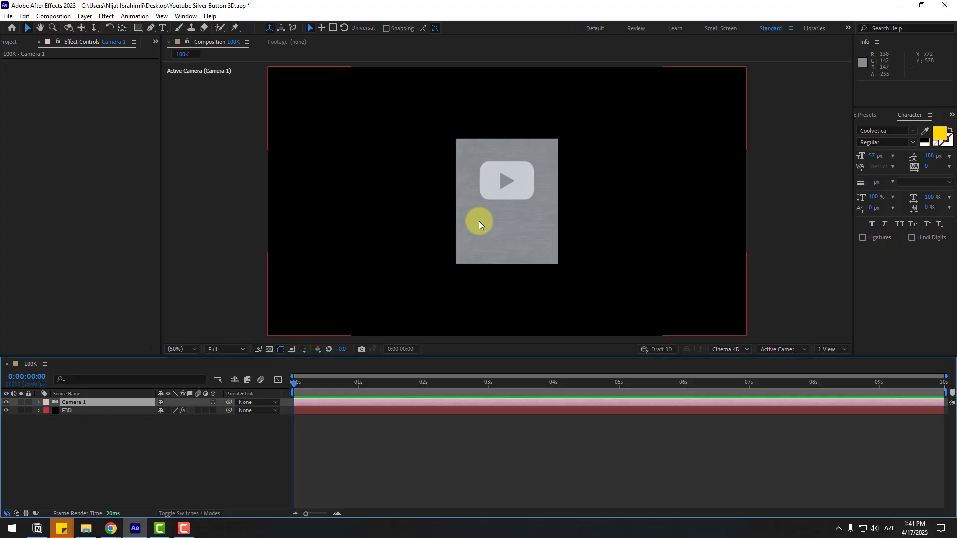
- Orbit and dolly Camera 1 to frame the award closer, from an angled view
{"action": "left_click_drag", "start_coordinate": [518, 225], "coordinate": [537, 145]}
{"action": "key", "text": "c"}
{"action": "key", "text": "c"}
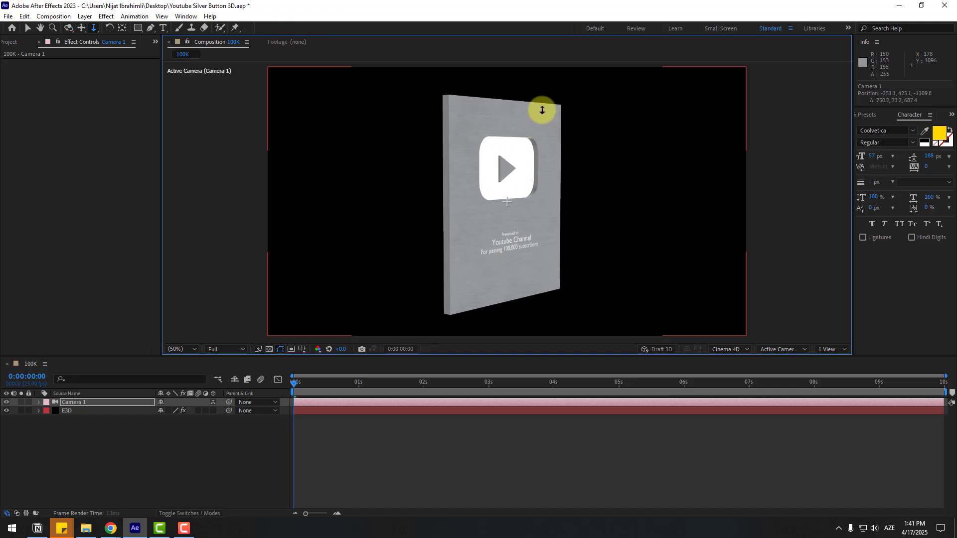
{"action": "key", "text": "c"}
{"action": "left_click_drag", "start_coordinate": [513, 192], "coordinate": [506, 171]}
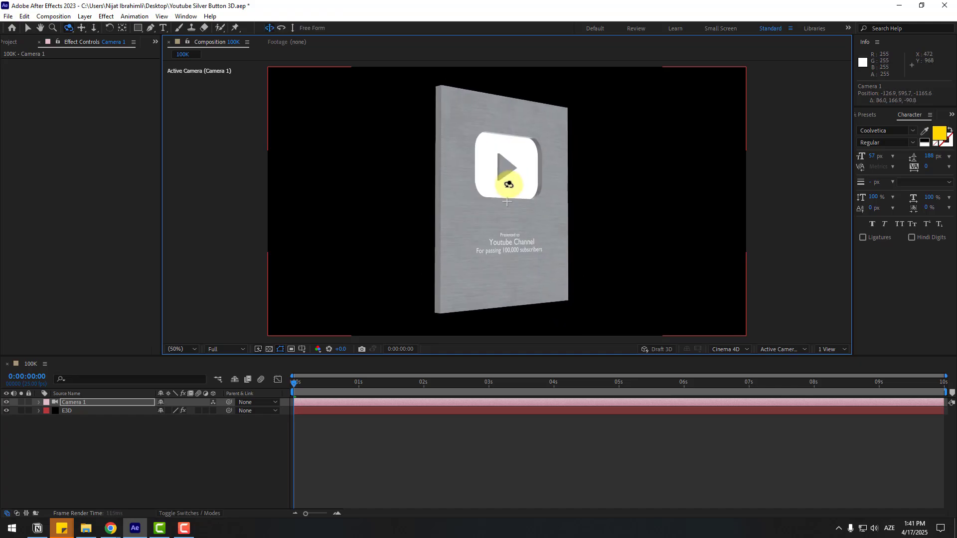
- Enable SSAO ambient occlusion in the E3D layer's render settings with an intensity of 5, and orbit the camera slightly
{"action": "left_click", "coordinate": [66, 412]}
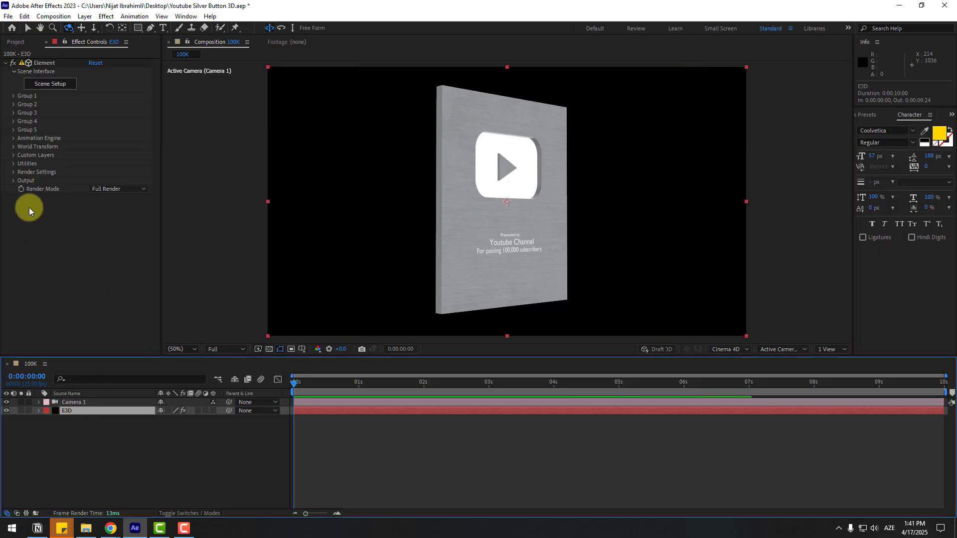
{"action": "left_click", "coordinate": [13, 172]}
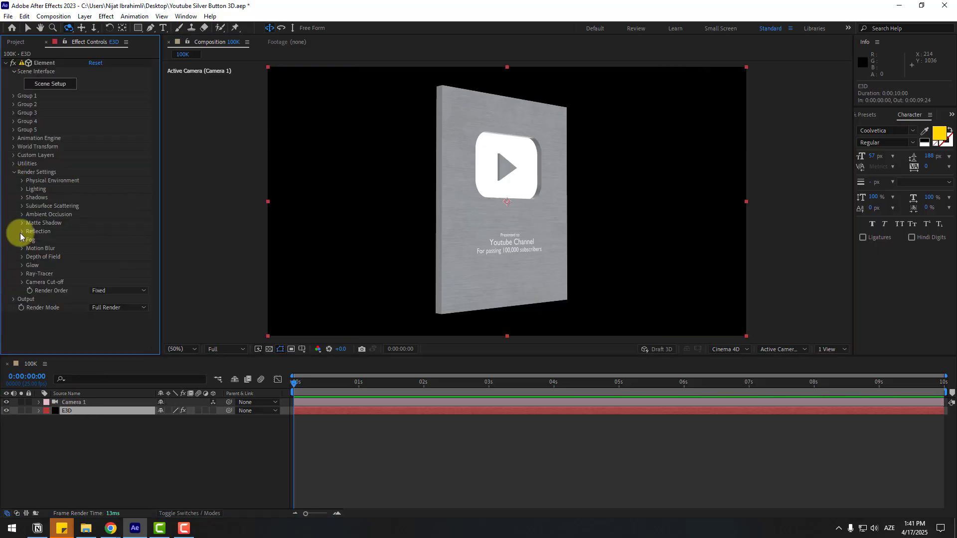
{"action": "left_click", "coordinate": [22, 215]}
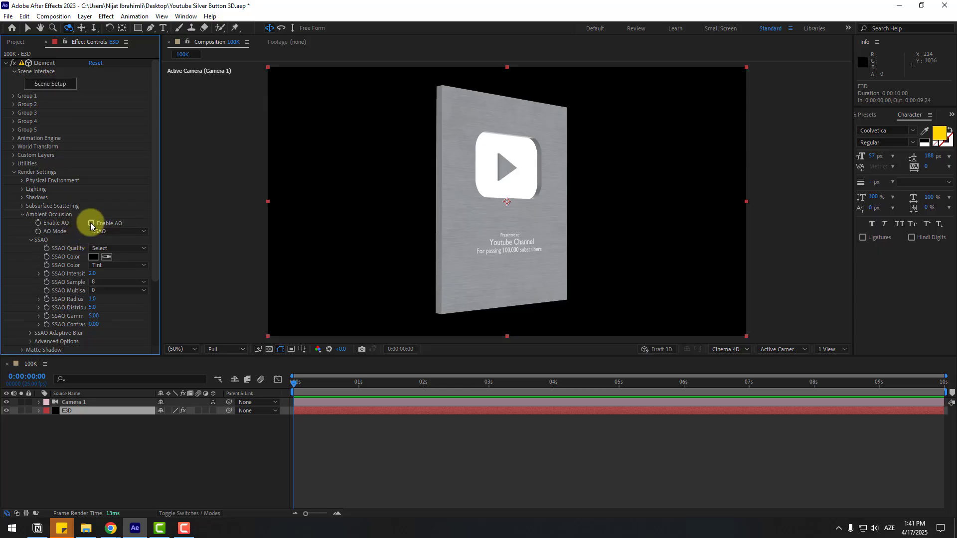
{"action": "left_click", "coordinate": [91, 224]}
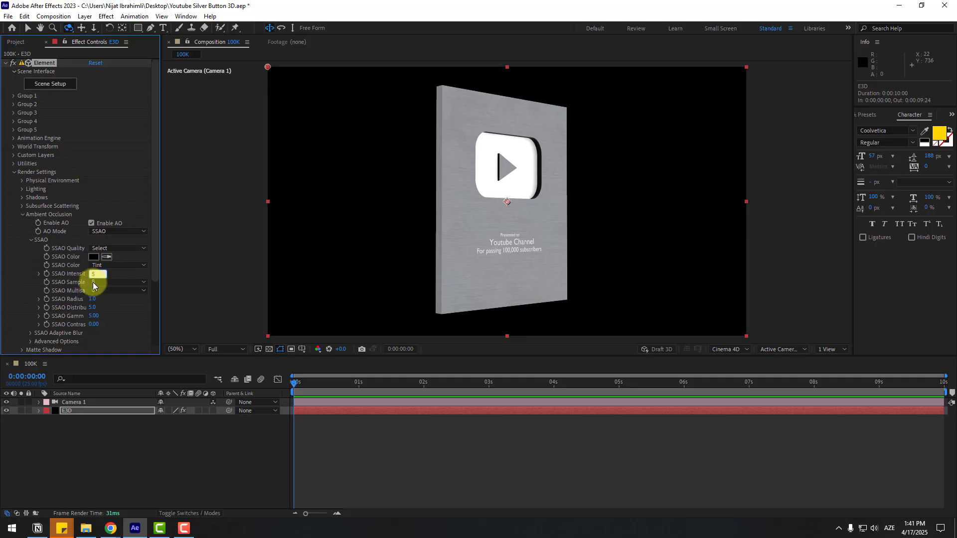
{"action": "left_click_drag", "start_coordinate": [495, 214], "coordinate": [489, 213]}
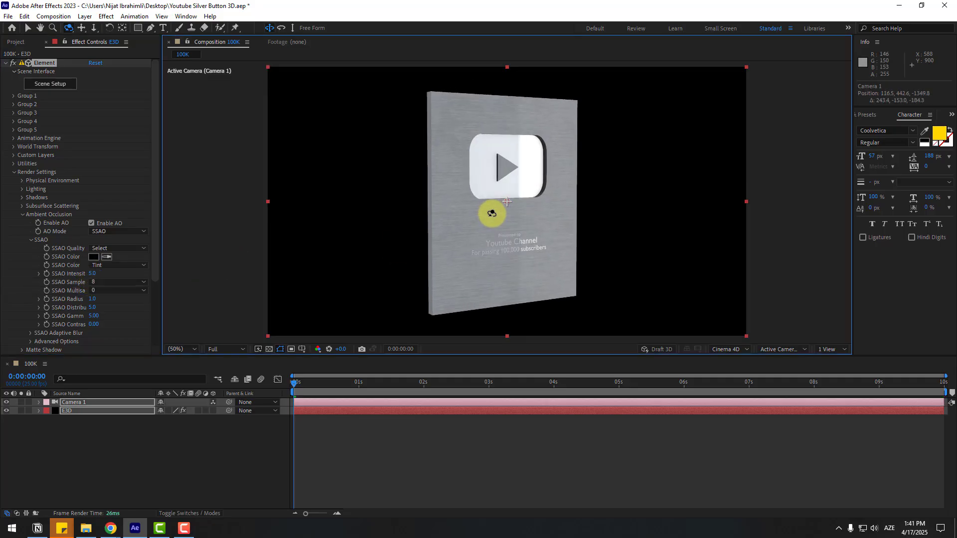
{"action": "left_click", "coordinate": [22, 214]}
- Show the physical environment in the E3D layer's background and orbit the camera slightly
{"action": "left_click", "coordinate": [22, 181]}
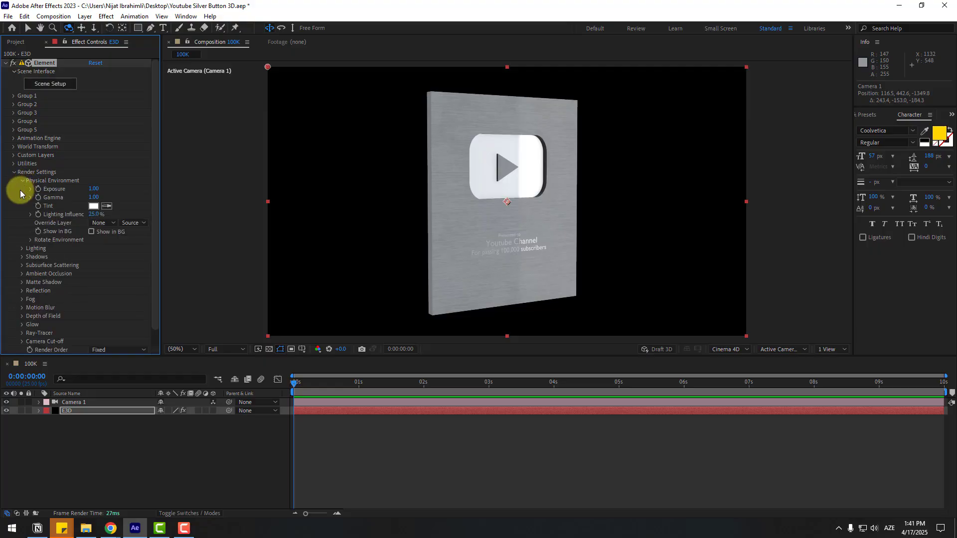
{"action": "left_click", "coordinate": [91, 232]}
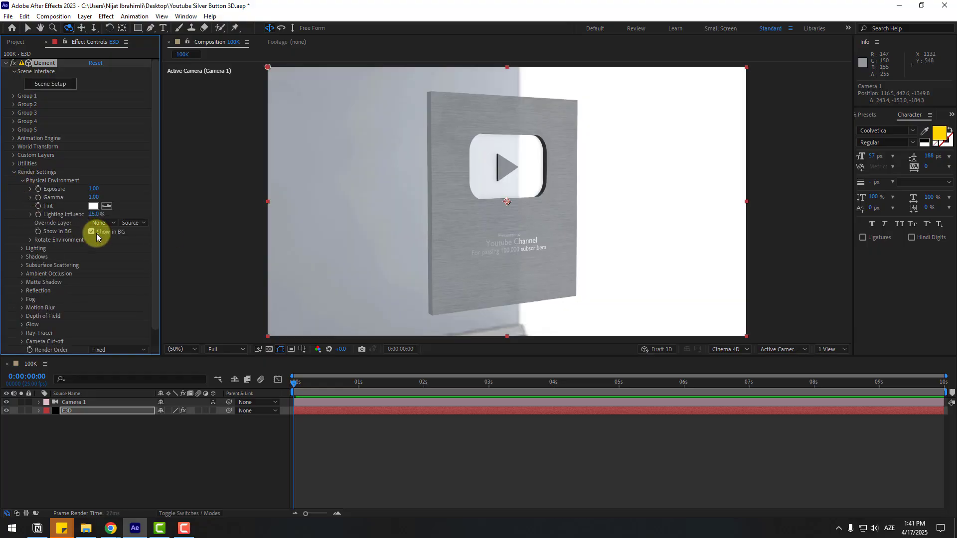
{"action": "mouse_move", "coordinate": [425, 235]}
{"action": "left_mouse_down"}
{"action": "mouse_move", "coordinate": [453, 229]}
{"action": "mouse_move", "coordinate": [436, 229]}
{"action": "left_mouse_up"}
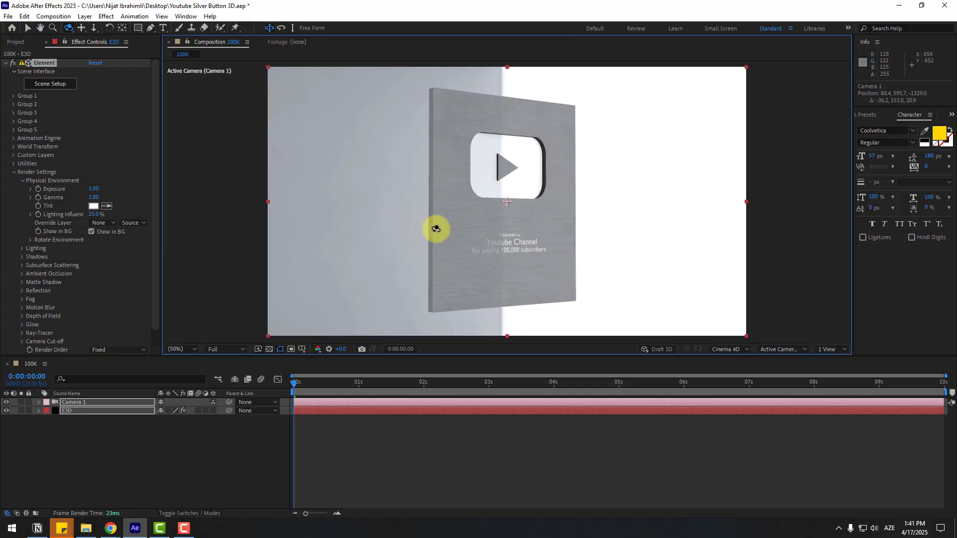
- Rotate the physical environment to 40° on Y and 14° on Z
{"action": "left_click", "coordinate": [29, 240]}
{"action": "left_click_drag", "start_coordinate": [100, 248], "coordinate": [151, 240]}
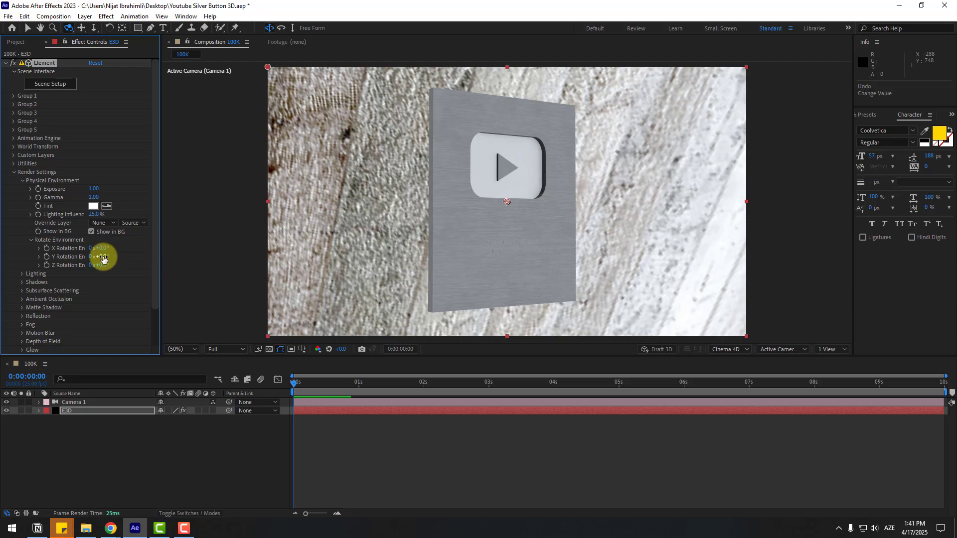
{"action": "mouse_move", "coordinate": [104, 259]}
{"action": "left_mouse_down"}
{"action": "mouse_move", "coordinate": [132, 252]}
{"action": "mouse_move", "coordinate": [108, 263]}
{"action": "left_mouse_up"}
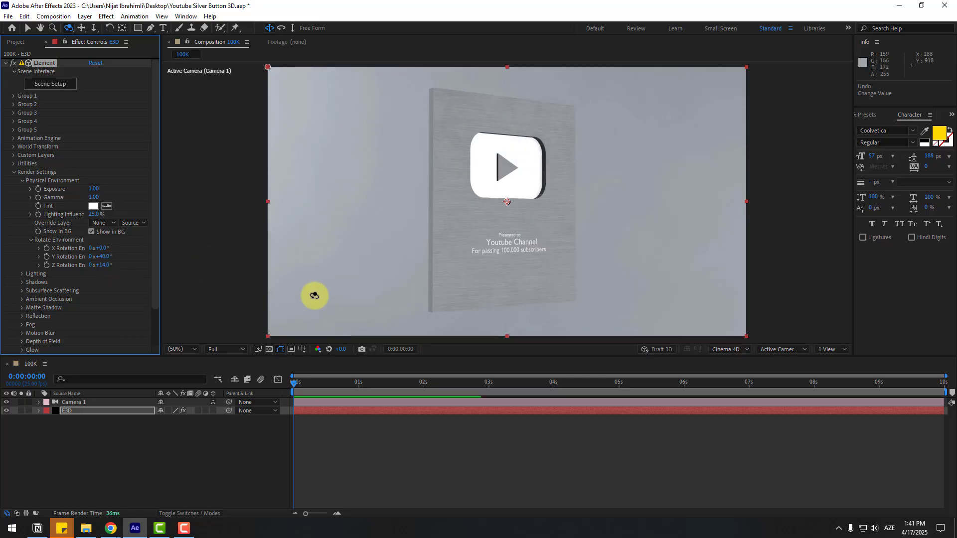
- Dolly and orbit the camera so the award fills more of the frame
{"action": "key", "text": "3"}
{"action": "left_click_drag", "start_coordinate": [463, 229], "coordinate": [499, 207]}
{"action": "key", "text": "c"}
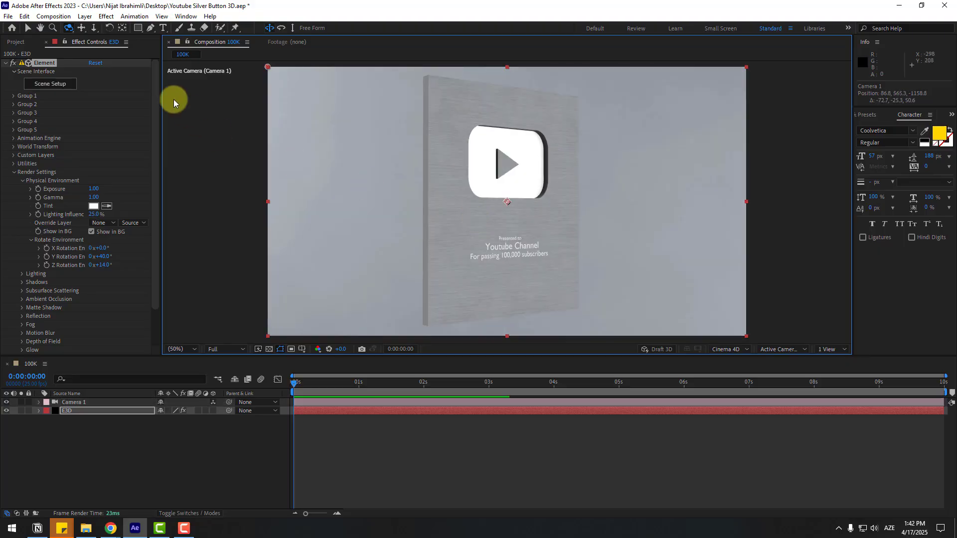
{"action": "key", "text": "v"}
- Add a plane model in the Element scene setup and lower it to Y position -1.00
{"action": "left_click", "coordinate": [61, 86]}
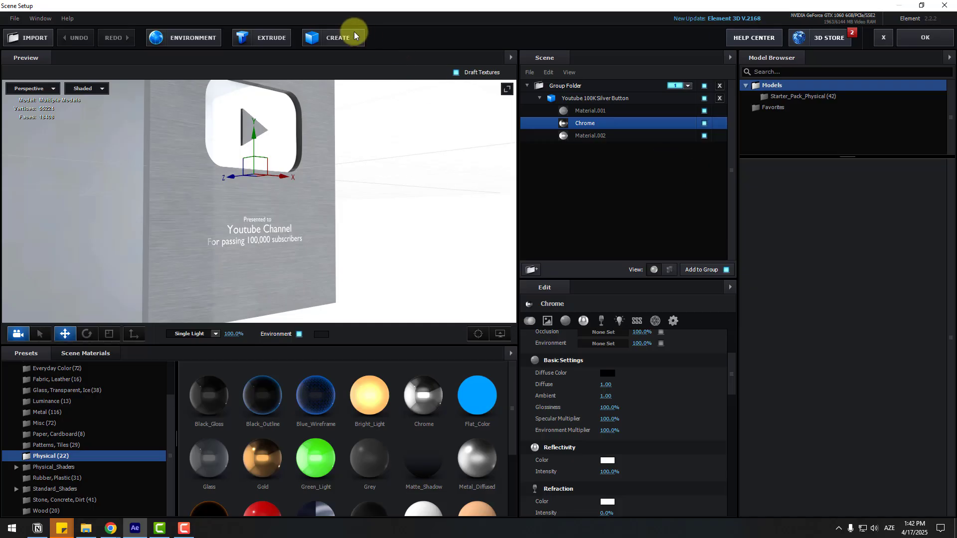
{"action": "left_click", "coordinate": [351, 31]}
{"action": "left_click", "coordinate": [466, 63]}
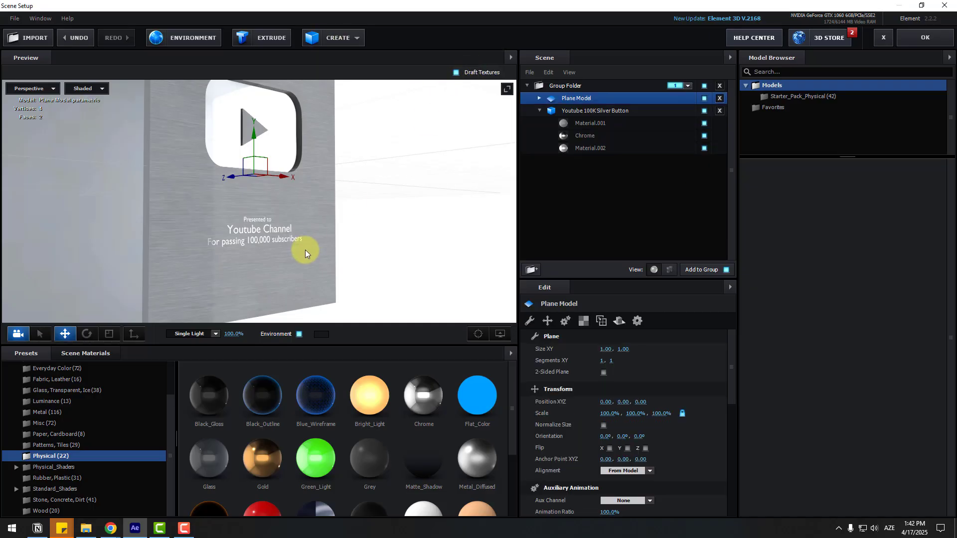
{"action": "left_click_drag", "start_coordinate": [251, 153], "coordinate": [260, 200]}
- Scale the plane uniformly to 4832% as a floor, keeping it at Y position -1.00 beneath the award
{"action": "left_click", "coordinate": [109, 334]}
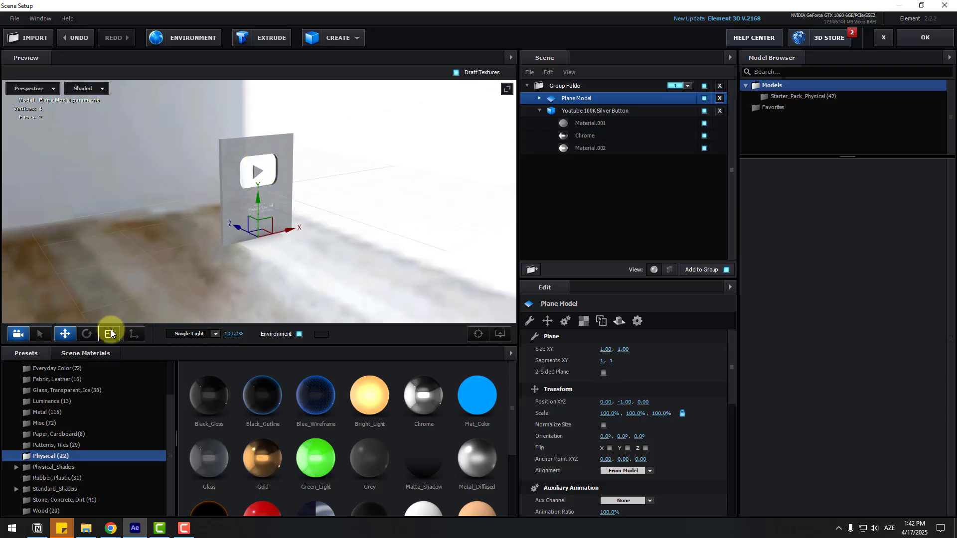
{"action": "left_click_drag", "start_coordinate": [259, 235], "coordinate": [378, 160]}
{"action": "scroll", "coordinate": [264, 237], "scroll_direction": "down", "scroll_amount": 5}
{"action": "left_click_drag", "start_coordinate": [264, 237], "coordinate": [588, 30]}
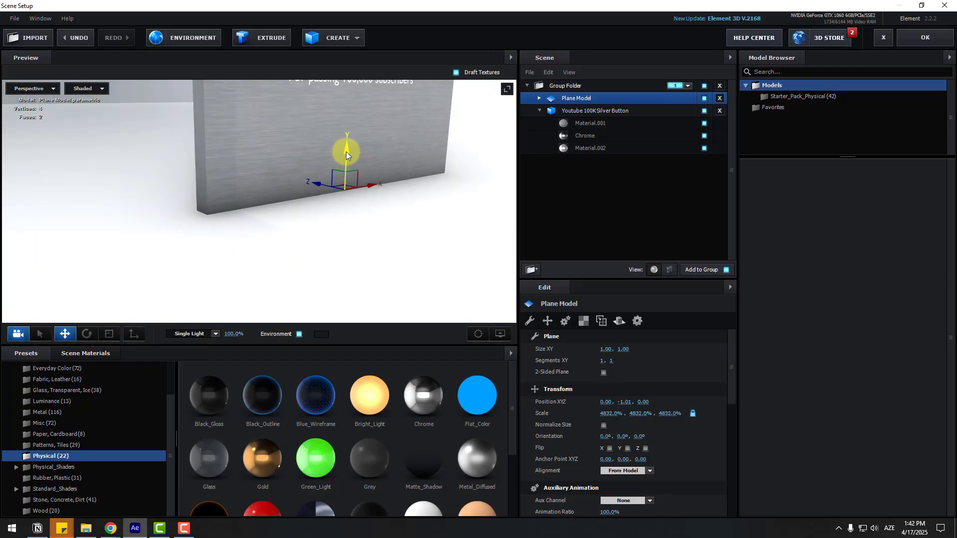
{"action": "scroll", "coordinate": [270, 170], "scroll_direction": "down", "scroll_amount": 2}
{"action": "scroll", "coordinate": [271, 171], "scroll_direction": "down", "scroll_amount": 3}
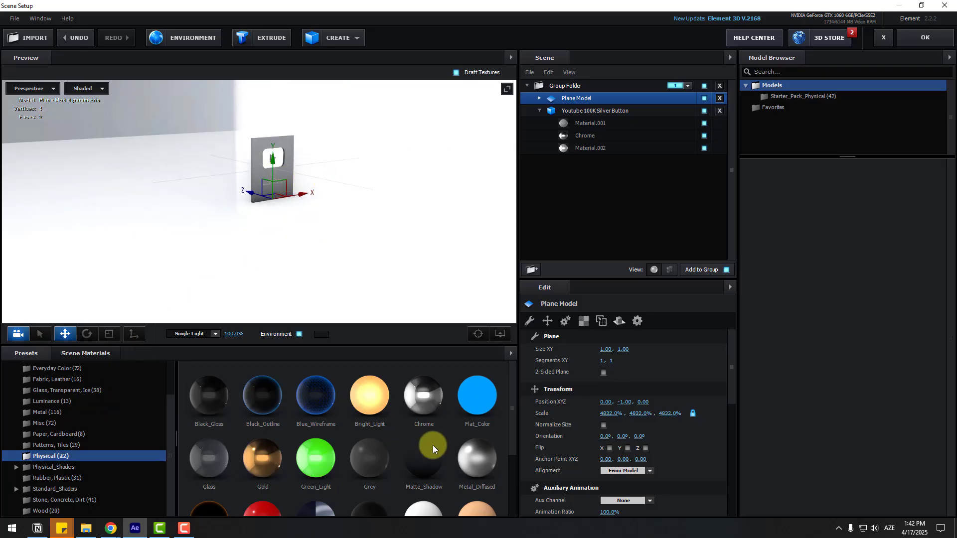
- Apply the Chrome material to the floor plane and set its glossiness to 57%
{"action": "left_click_drag", "start_coordinate": [350, 268], "coordinate": [331, 259]}
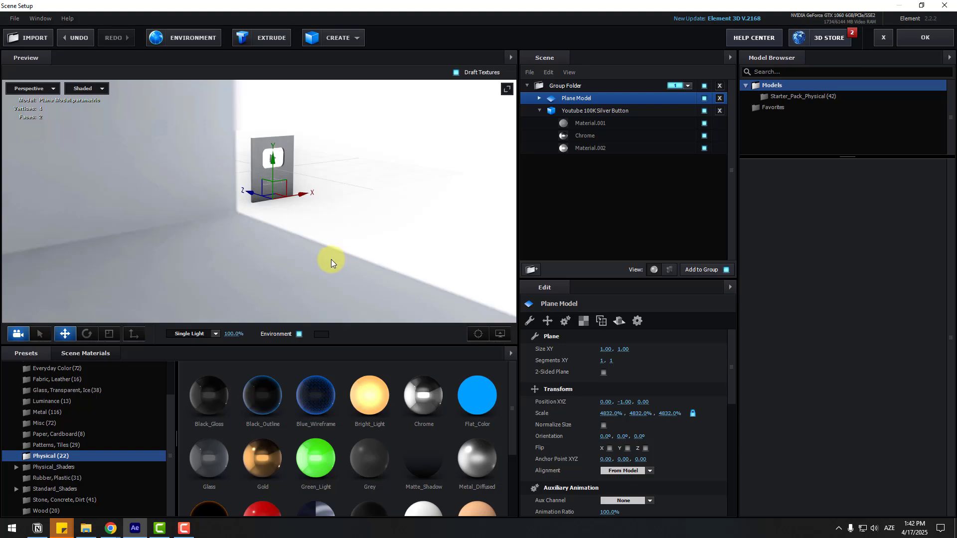
{"action": "mouse_move", "coordinate": [389, 232]}
{"action": "left_mouse_down"}
{"action": "mouse_move", "coordinate": [352, 242]}
{"action": "mouse_move", "coordinate": [384, 231]}
{"action": "left_mouse_up"}
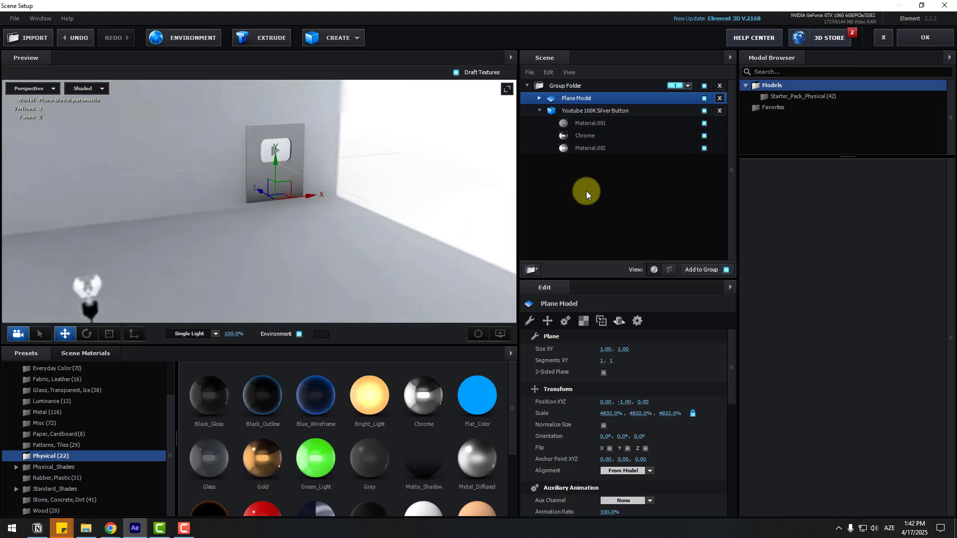
{"action": "left_click", "coordinate": [539, 98]}
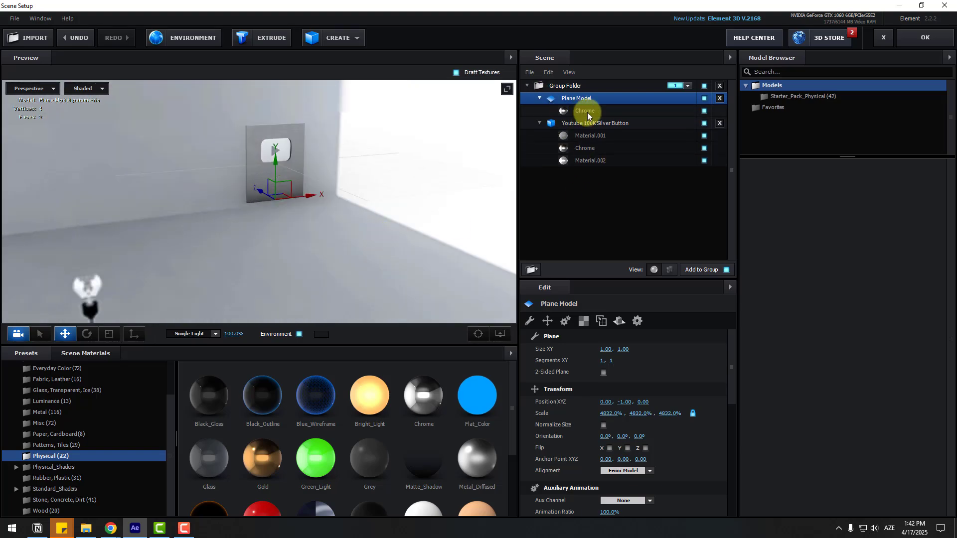
{"action": "left_click", "coordinate": [588, 111]}
{"action": "scroll", "coordinate": [591, 449], "scroll_direction": "down", "scroll_amount": 2}
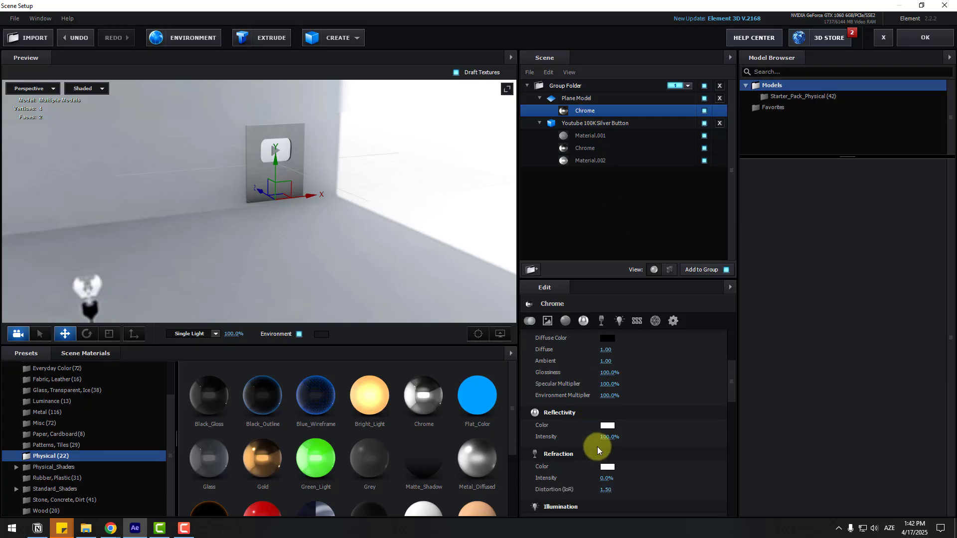
{"action": "left_click_drag", "start_coordinate": [606, 372], "coordinate": [585, 373]}
{"action": "scroll", "coordinate": [309, 241], "scroll_direction": "up", "scroll_amount": 4}
{"action": "left_click_drag", "start_coordinate": [309, 241], "coordinate": [391, 223]}
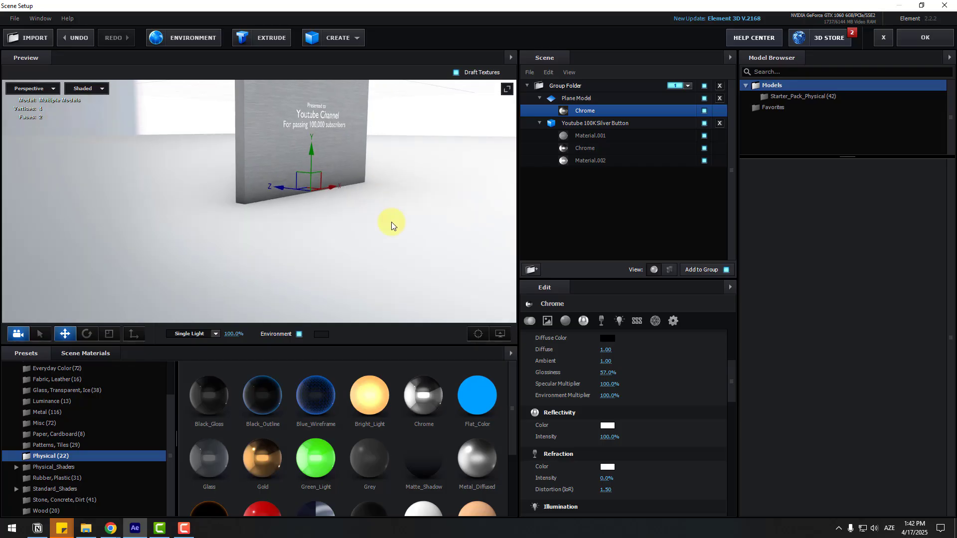
{"action": "left_click_drag", "start_coordinate": [432, 196], "coordinate": [373, 236]}
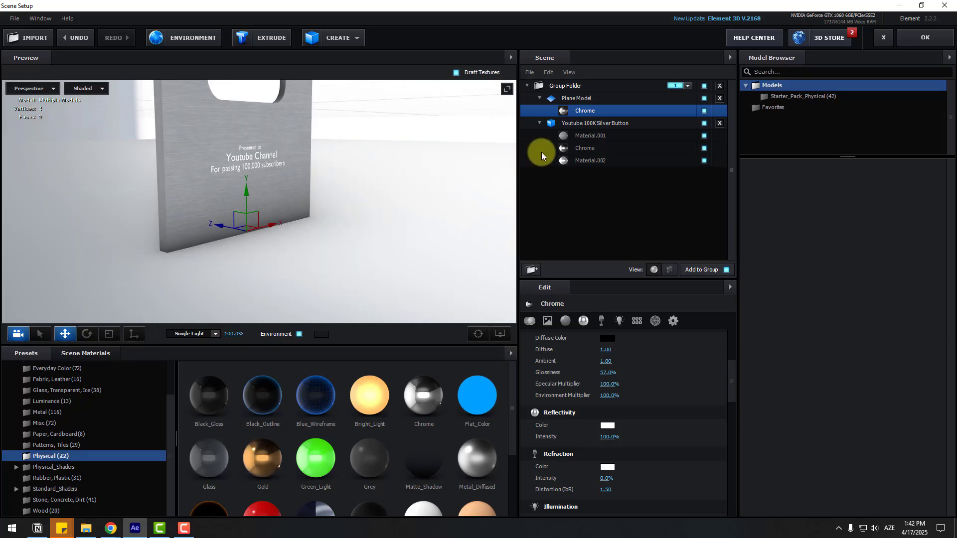
- Set the floor plane model's reflect mode to Mirror Surface and orbit the preview to check its reflection
{"action": "left_click", "coordinate": [585, 100]}
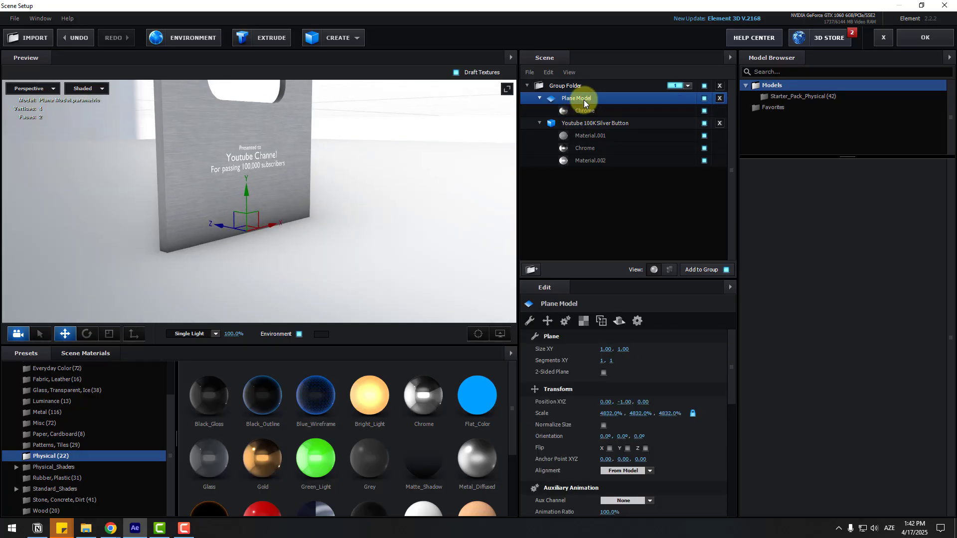
{"action": "left_click", "coordinate": [620, 322]}
{"action": "left_click", "coordinate": [617, 348]}
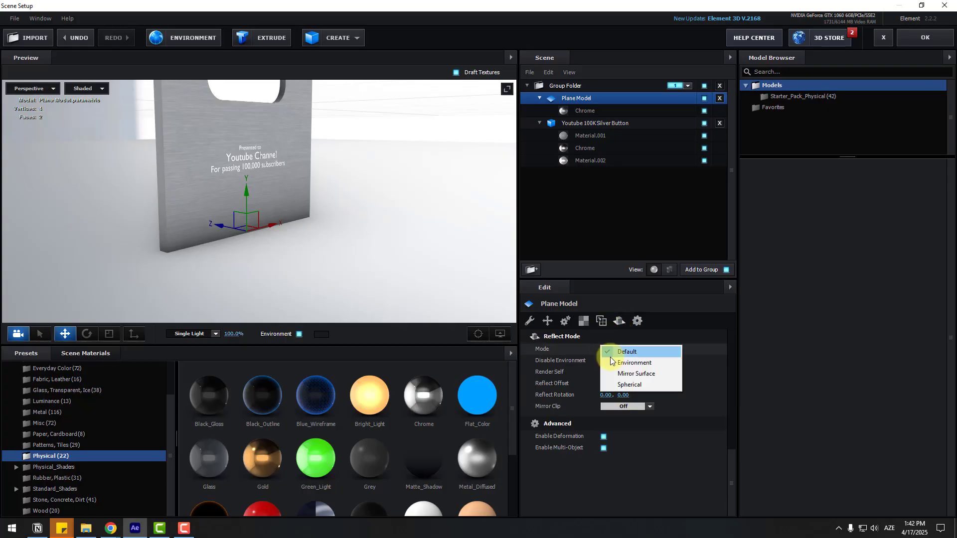
{"action": "left_click", "coordinate": [648, 374]}
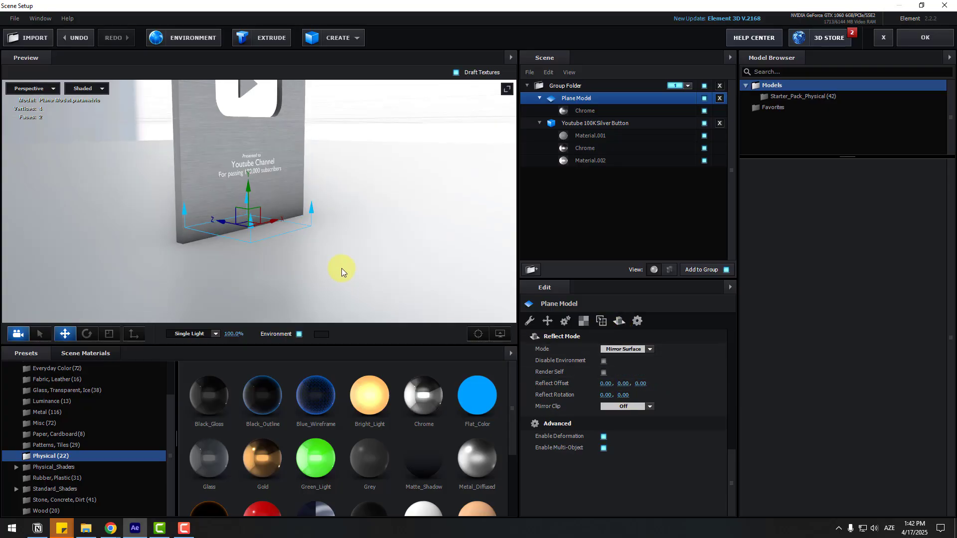
{"action": "left_click_drag", "start_coordinate": [342, 269], "coordinate": [477, 217]}
- Raise the glossiness of the floor plane's Chrome material to 75% and apply the scene setup
{"action": "left_click", "coordinate": [589, 113]}
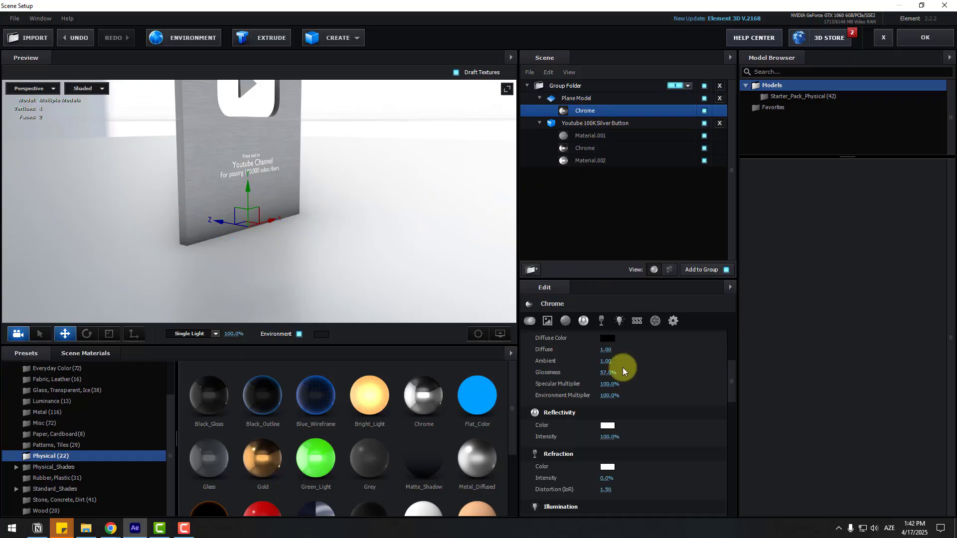
{"action": "left_click_drag", "start_coordinate": [606, 374], "coordinate": [615, 374]}
{"action": "scroll", "coordinate": [425, 269], "scroll_direction": "down", "scroll_amount": 2}
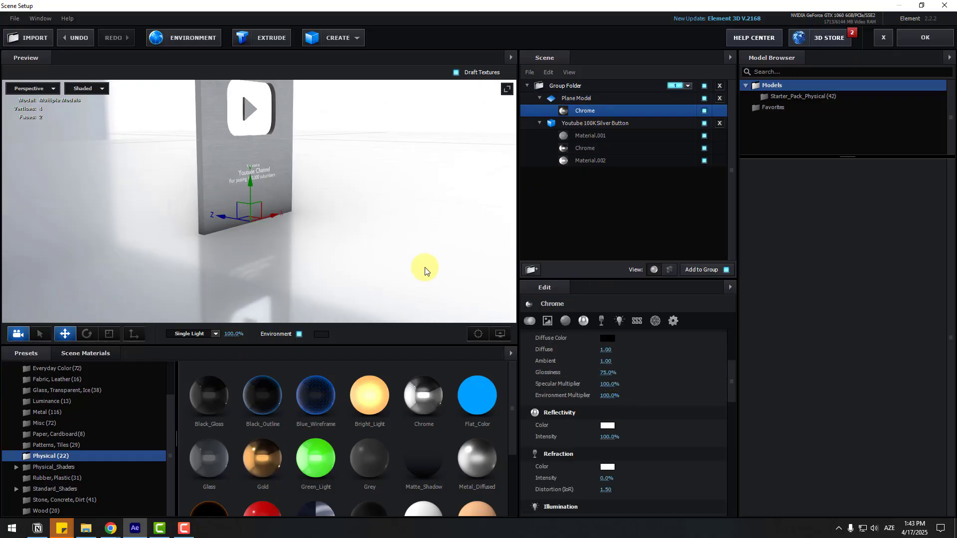
{"action": "left_click_drag", "start_coordinate": [424, 269], "coordinate": [368, 261]}
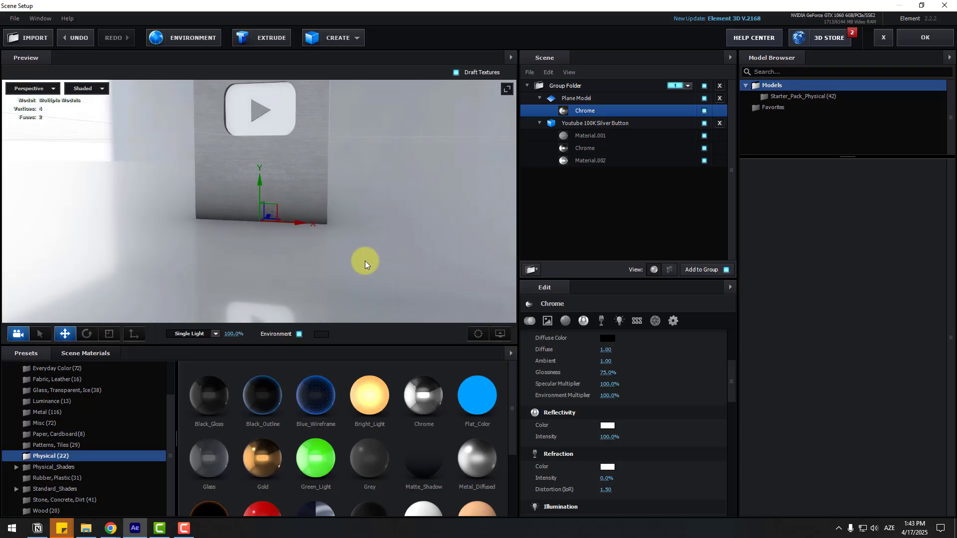
{"action": "left_click", "coordinate": [915, 38]}
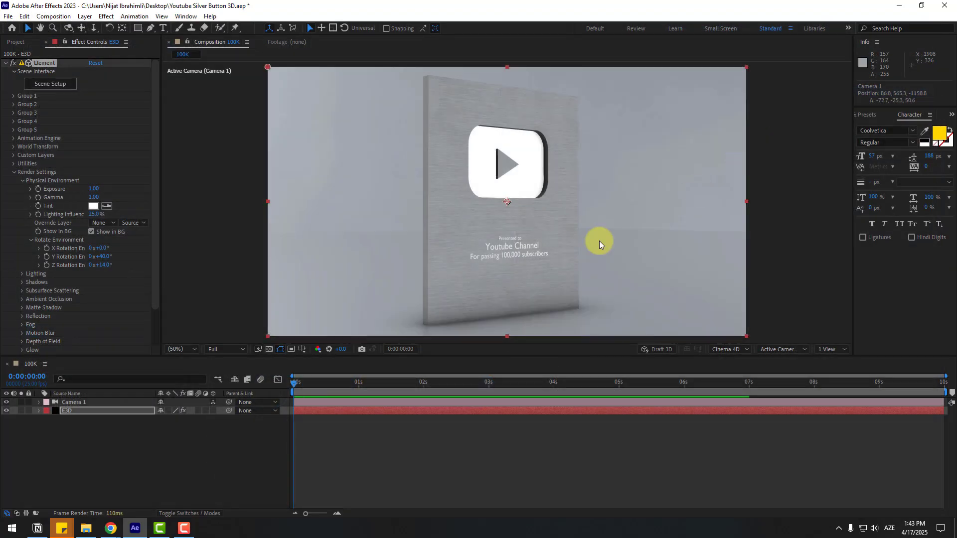
- Dolly the camera back from the award so more space surrounds it, and deselect the layers
{"action": "key", "text": "c"}
{"action": "key", "text": "c"}
{"action": "key", "text": "c"}
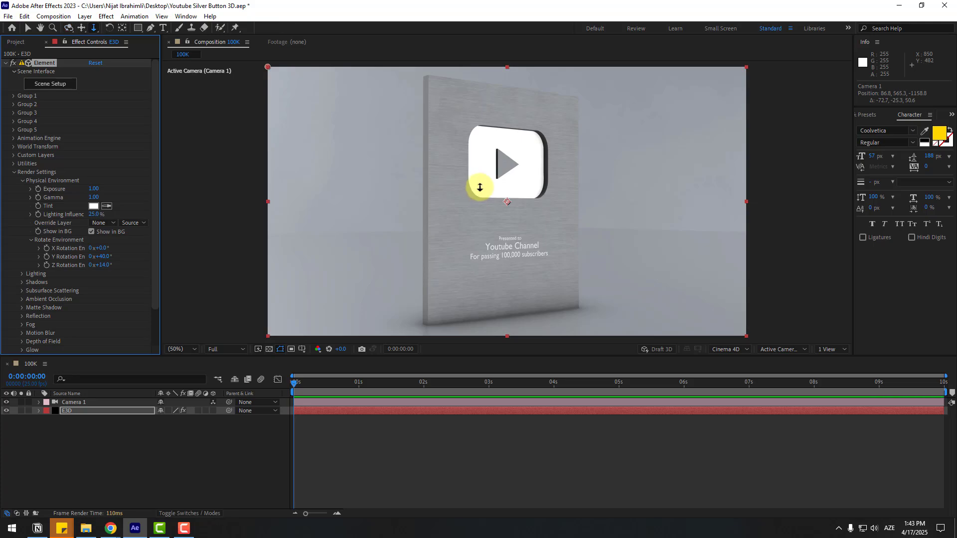
{"action": "left_click_drag", "start_coordinate": [483, 184], "coordinate": [515, 227]}
{"action": "key", "text": "c"}
{"action": "key", "text": "c"}
{"action": "key", "text": "v"}
{"action": "left_click", "coordinate": [139, 452]}
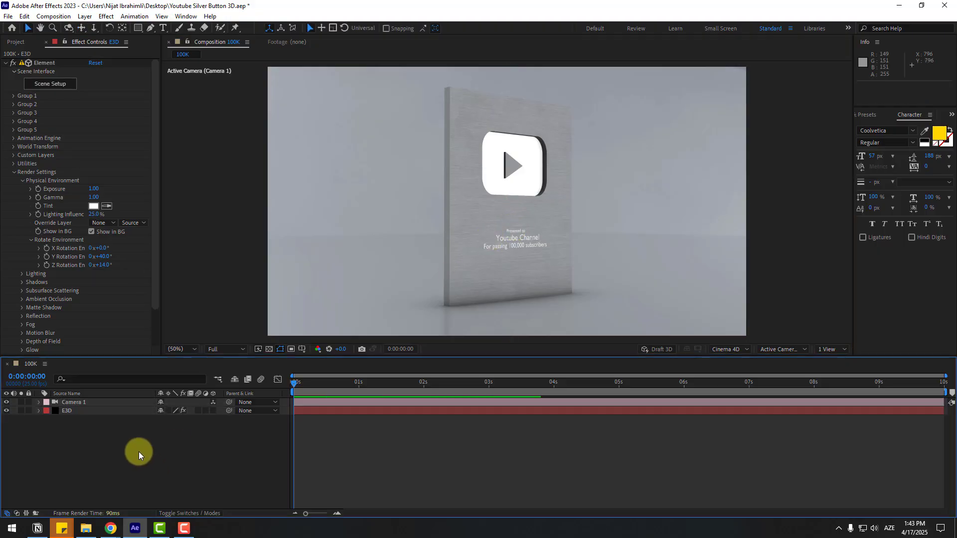
- Create an orbit null for Camera 1 and center the null's anchor point
{"action": "left_click", "coordinate": [79, 405]}
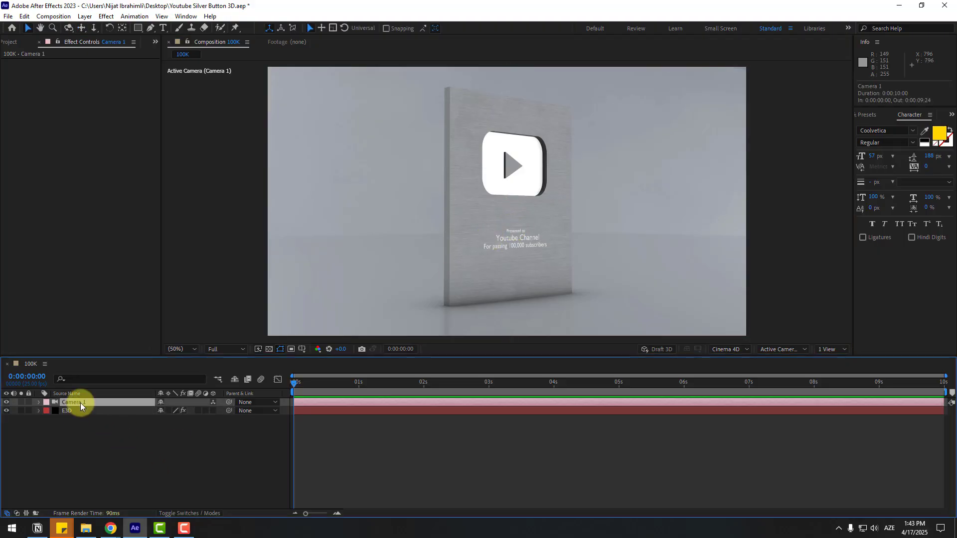
{"action": "right_click", "coordinate": [79, 403]}
{"action": "mouse_move", "coordinate": [160, 326]}
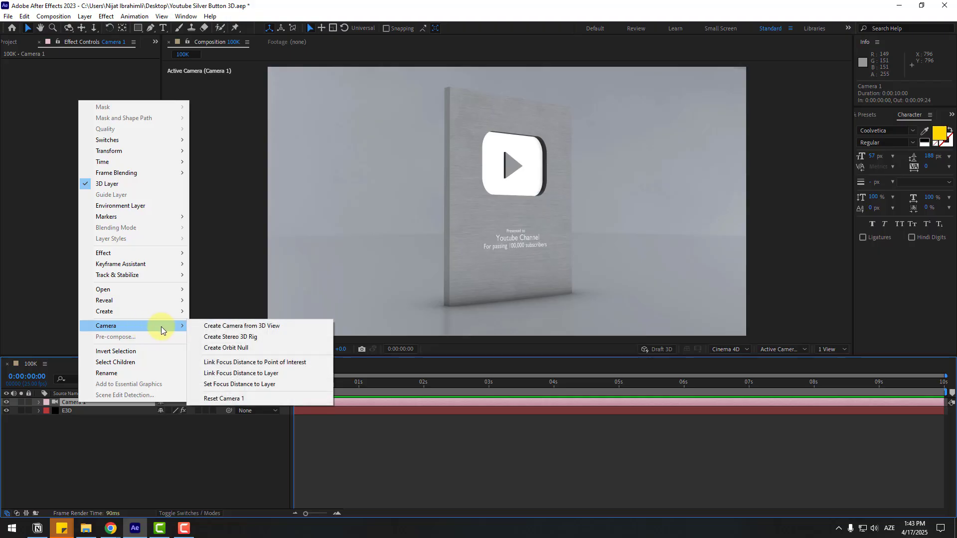
{"action": "left_click", "coordinate": [214, 348]}
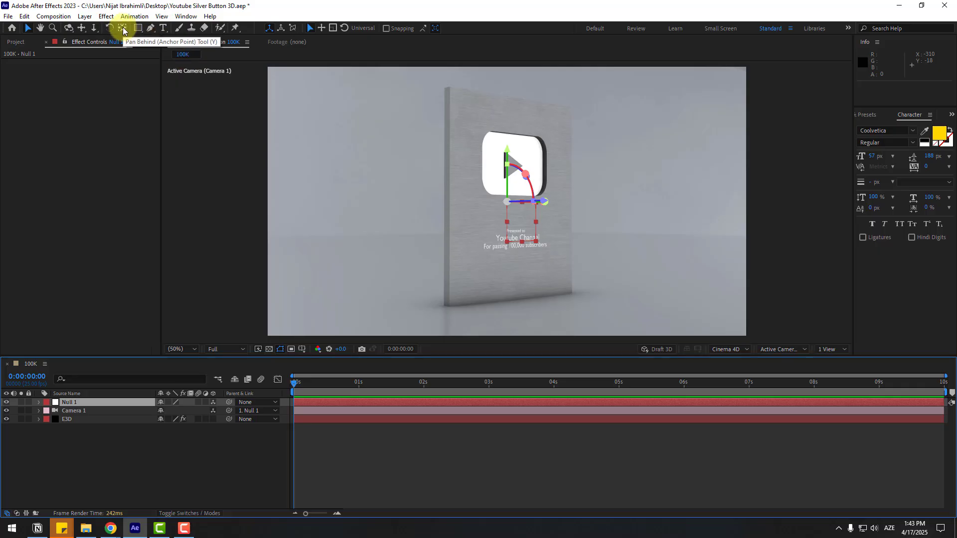
{"action": "key", "text": "ctrl+z"}
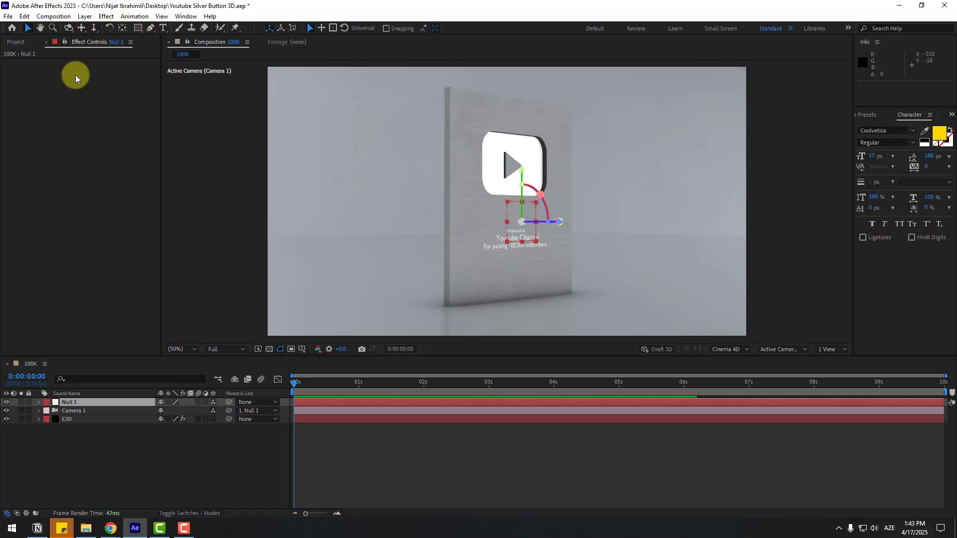
- Add a Y Rotation keyframe of -13° to the camera's orbit null at 0 seconds
{"action": "key", "text": "r"}
{"action": "left_click", "coordinate": [64, 428]}
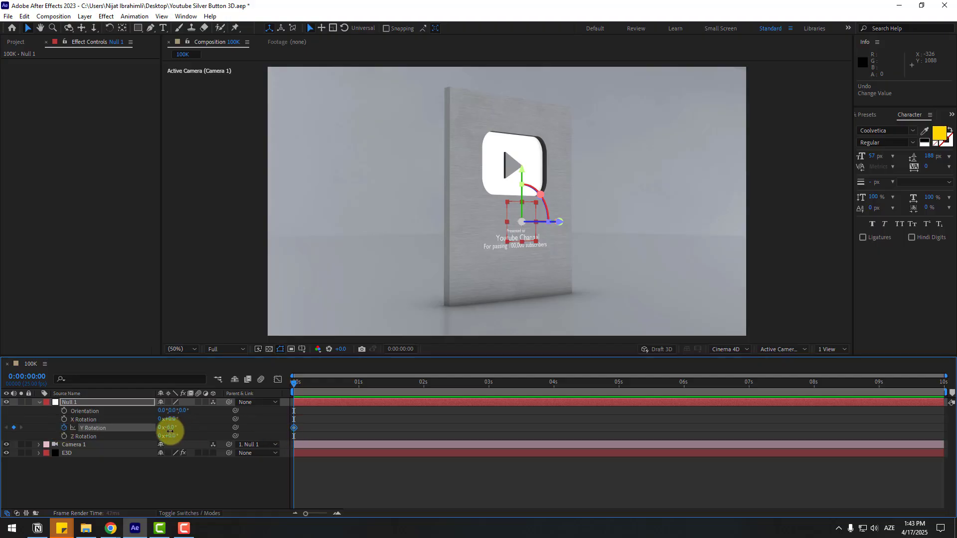
{"action": "left_click_drag", "start_coordinate": [170, 431], "coordinate": [166, 431]}
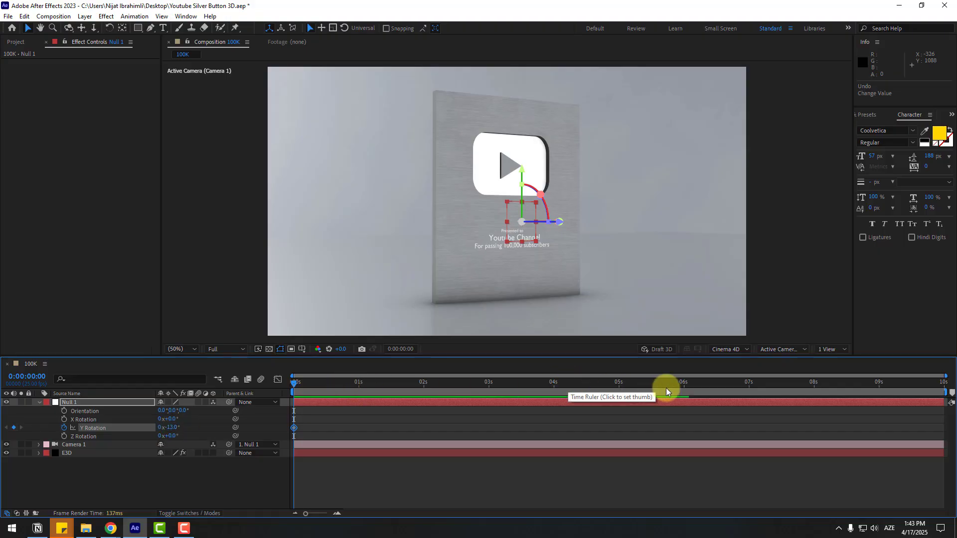
- End the work area at 7 seconds, keyframe the null's Y Rotation at 0° there, and preview the orbit
{"action": "left_click", "coordinate": [749, 384]}
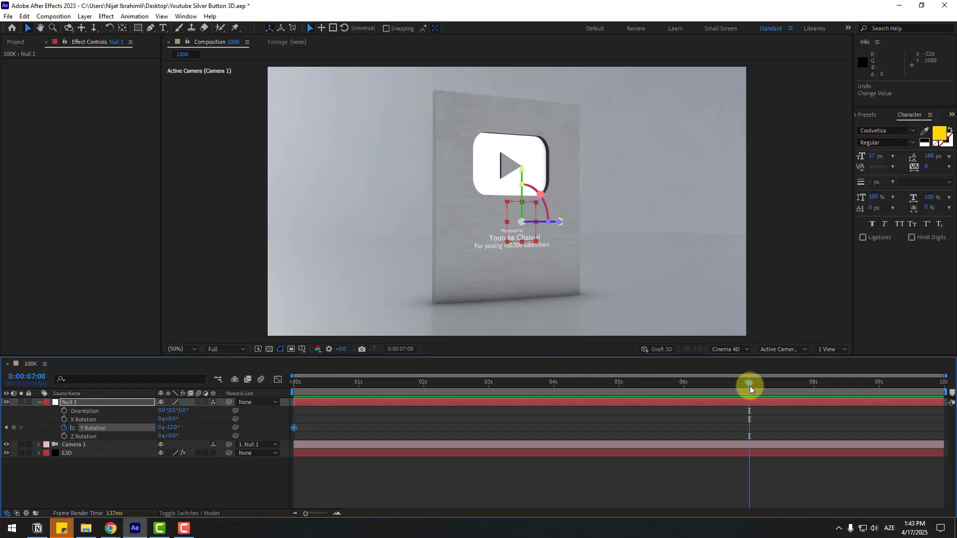
{"action": "key", "text": "n"}
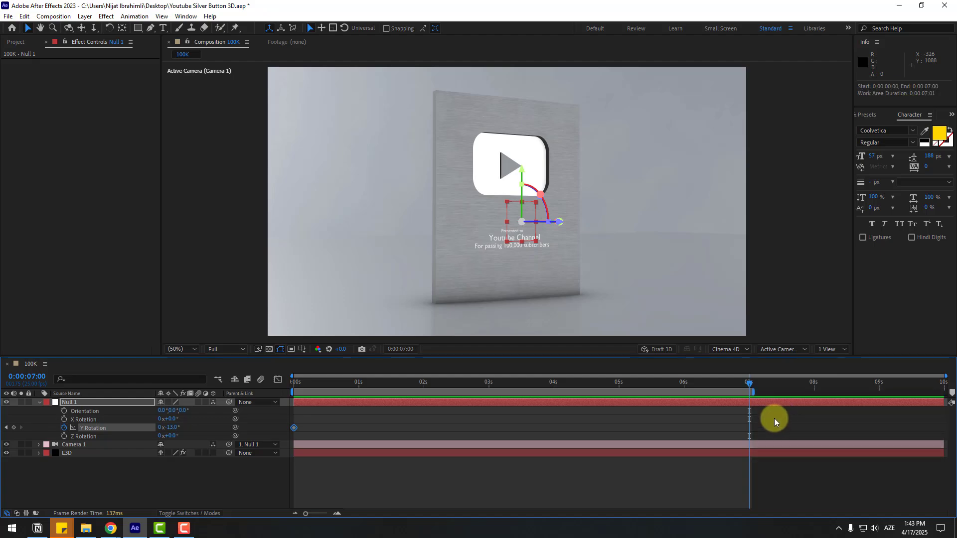
{"action": "left_click_drag", "start_coordinate": [173, 430], "coordinate": [184, 429]}
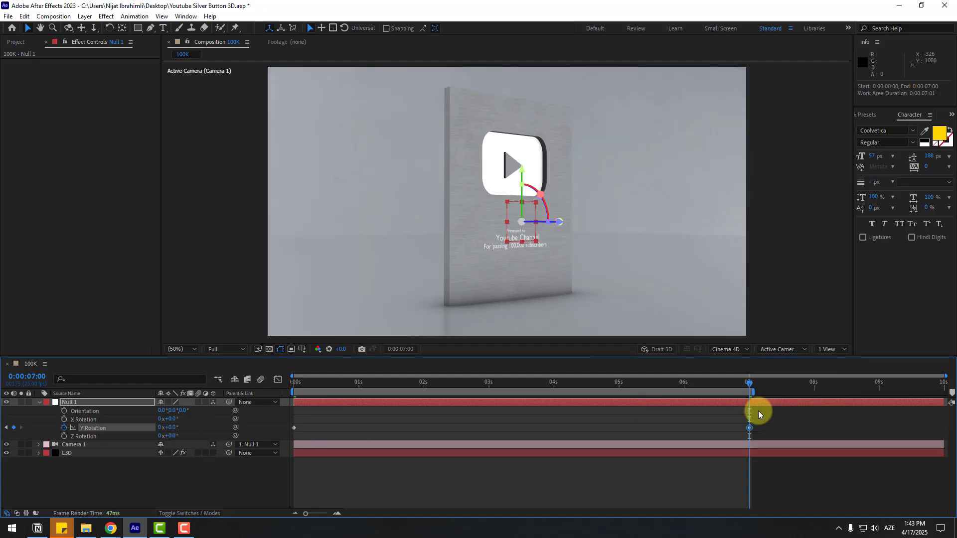
{"action": "key", "text": "space"}
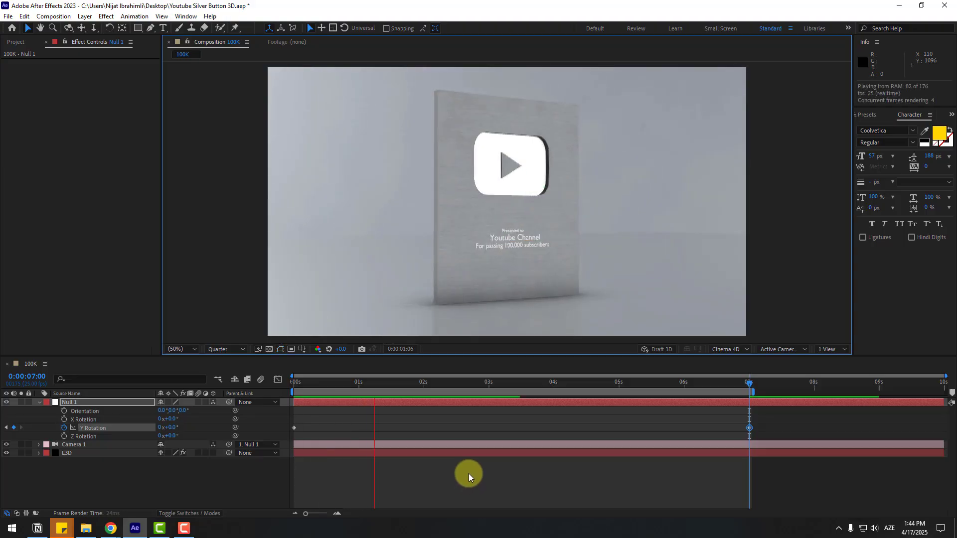
- Widen the orbit by setting the null's Y Rotation to 8° at 7 seconds and -19° at 0 seconds, and preview it
{"action": "left_click", "coordinate": [746, 383]}
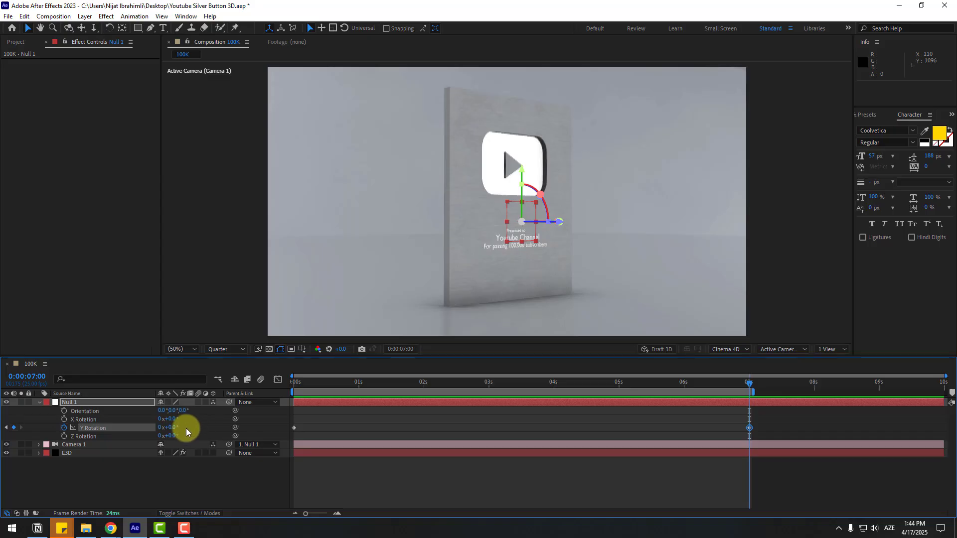
{"action": "left_click_drag", "start_coordinate": [174, 427], "coordinate": [178, 427]}
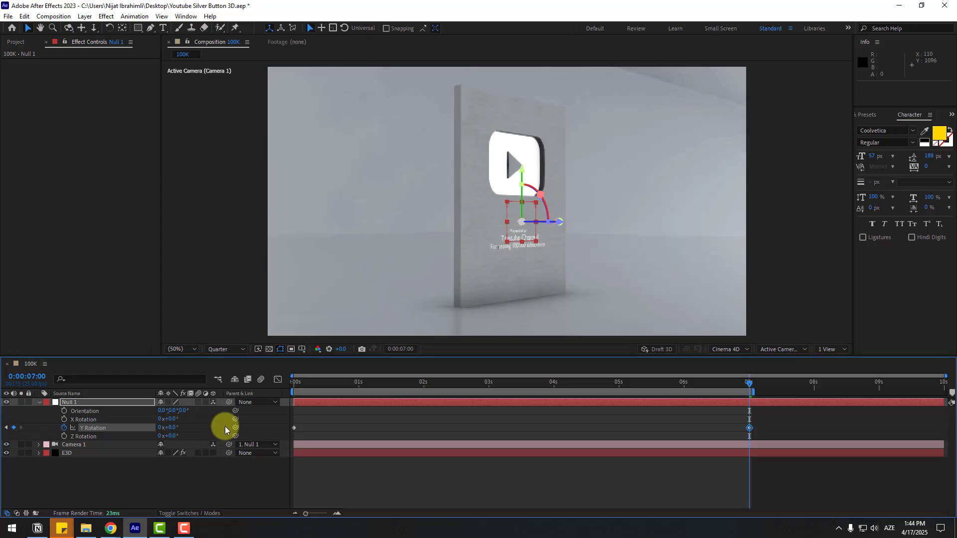
{"action": "left_click_drag", "start_coordinate": [548, 385], "coordinate": [255, 393]}
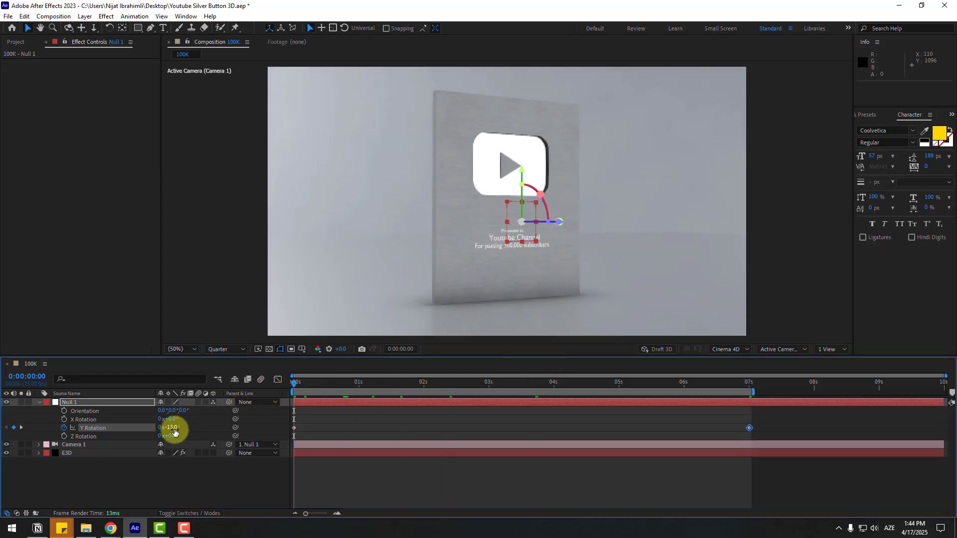
{"action": "left_click_drag", "start_coordinate": [177, 428], "coordinate": [171, 432]}
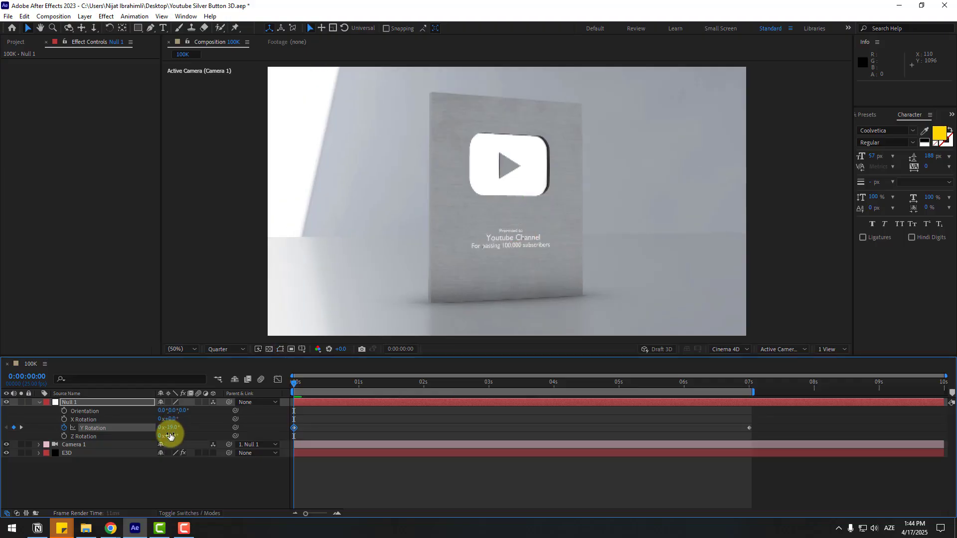
{"action": "key", "text": "space"}
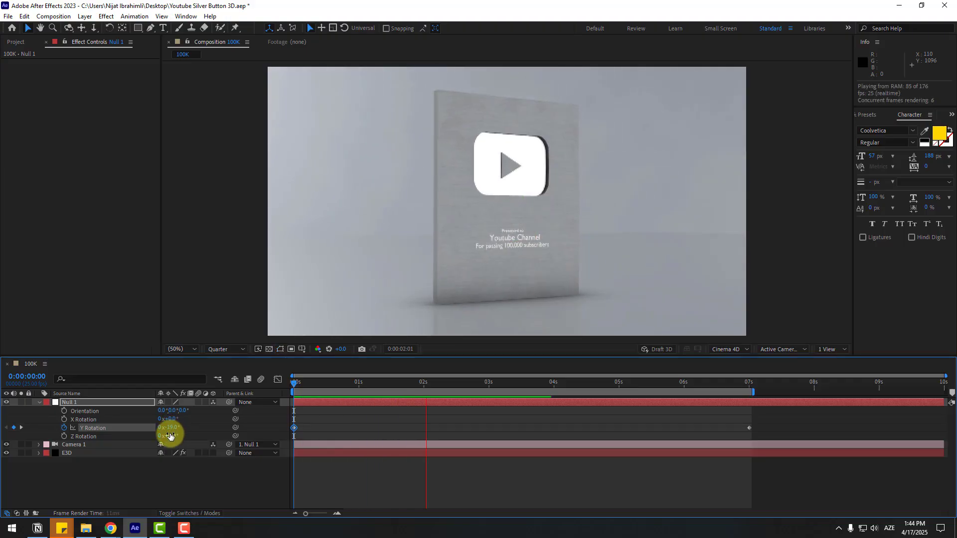
{"action": "key", "text": "space"}
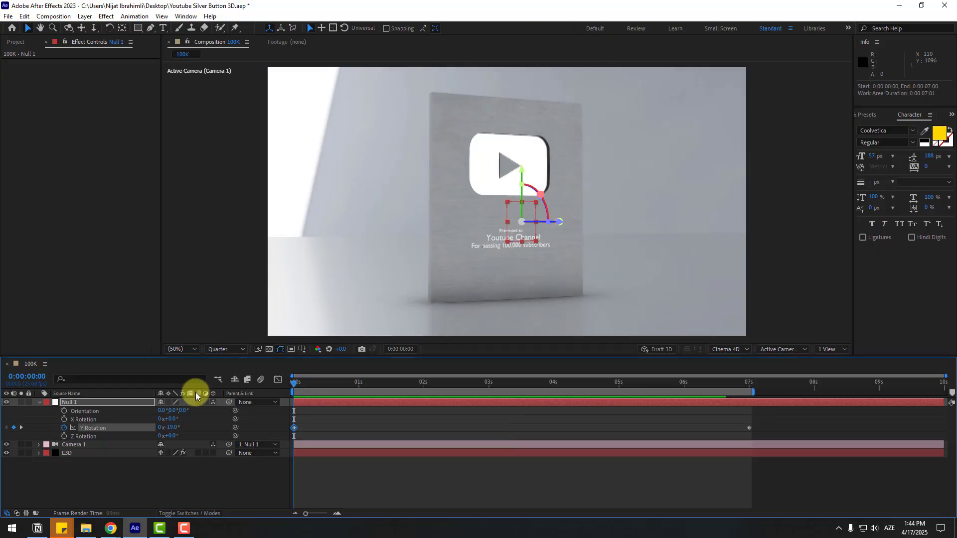
- Keyframe the null's Position at 0 seconds, move it to X 1097.1 and increase its Z at 7 seconds, and preview the animation
{"action": "left_click", "coordinate": [74, 402]}
{"action": "key", "text": "shift+p"}
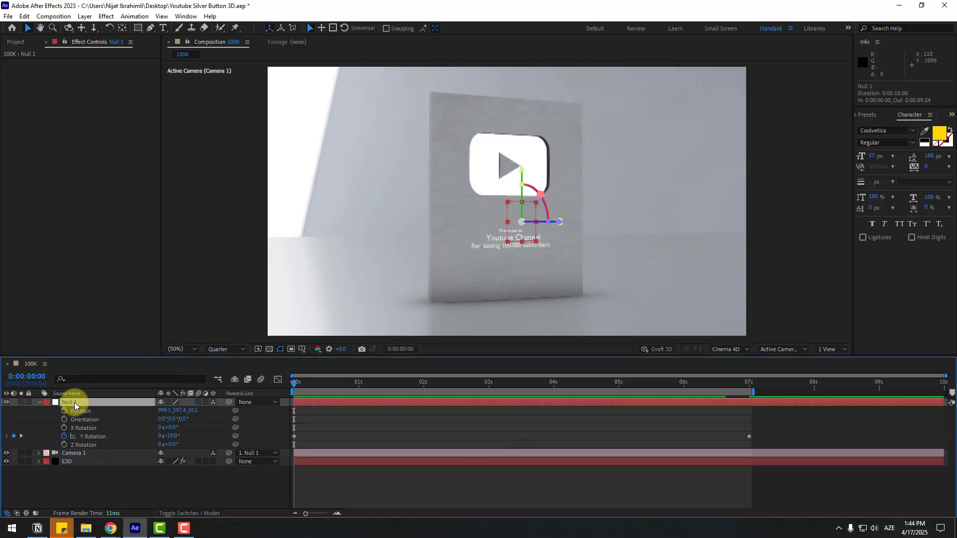
{"action": "left_click", "coordinate": [64, 411]}
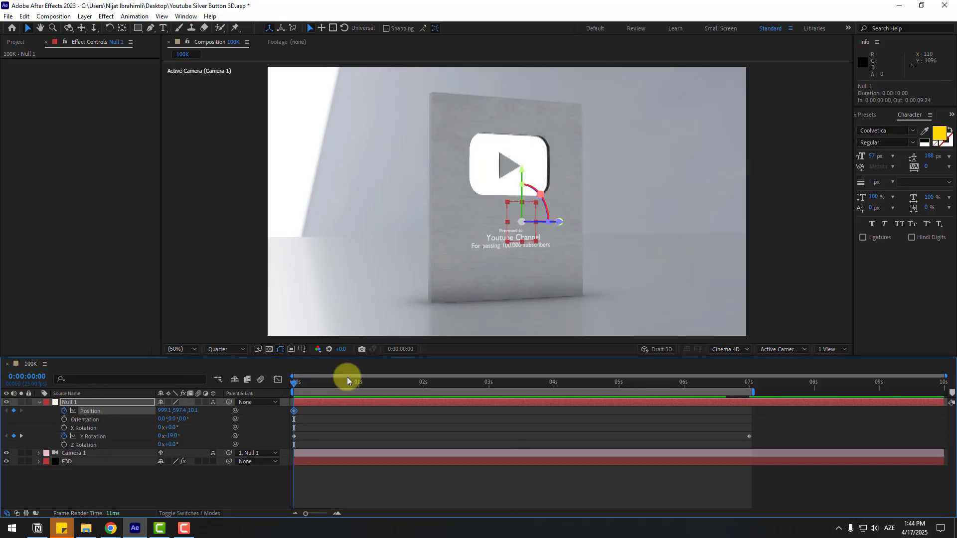
{"action": "left_click_drag", "start_coordinate": [500, 390], "coordinate": [750, 385]}
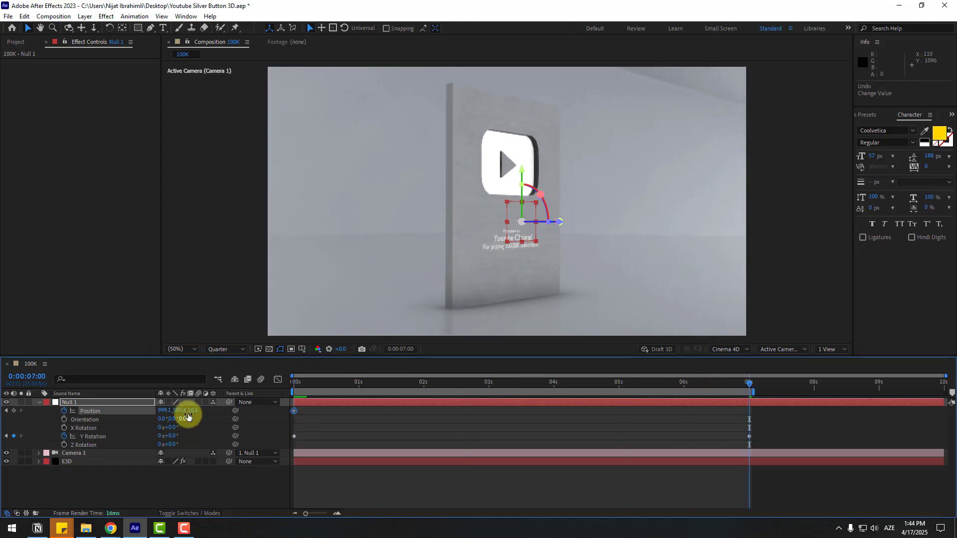
{"action": "left_click_drag", "start_coordinate": [199, 410], "coordinate": [234, 404]}
{"action": "left_click_drag", "start_coordinate": [164, 411], "coordinate": [202, 396]}
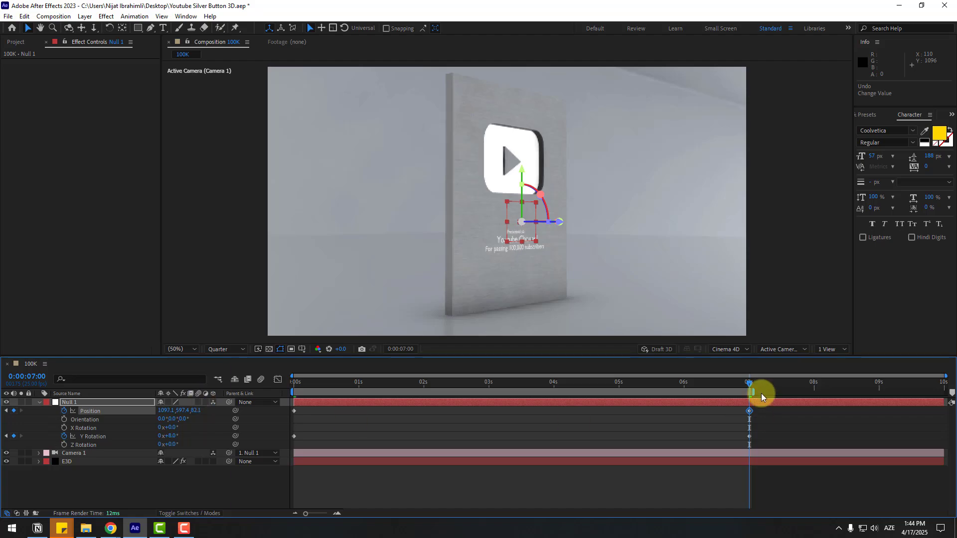
{"action": "key", "text": "Home"}
{"action": "key", "text": "space"}
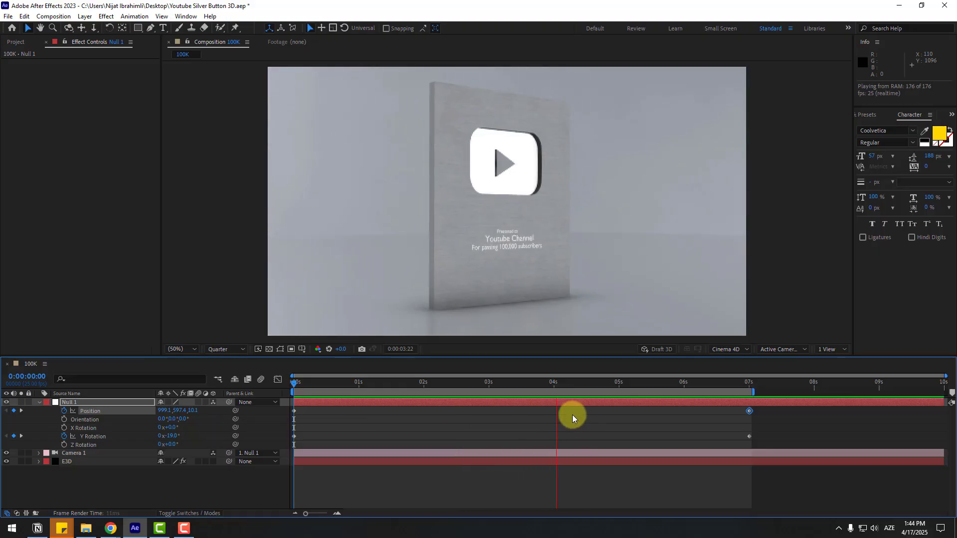
{"action": "key", "text": "space"}
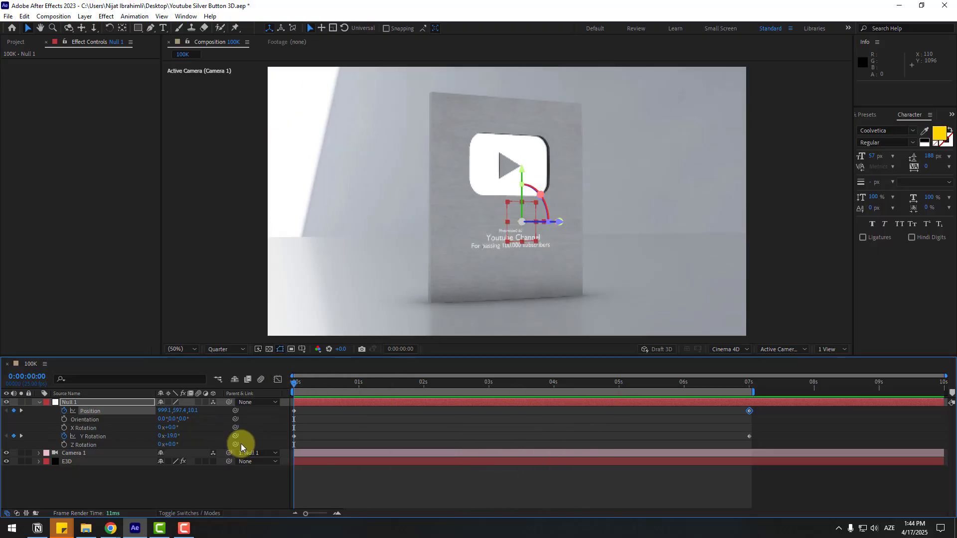
- Open the E3D layer's Scene Setup and browse the BackLight_2K environment presets
{"action": "left_click", "coordinate": [73, 462]}
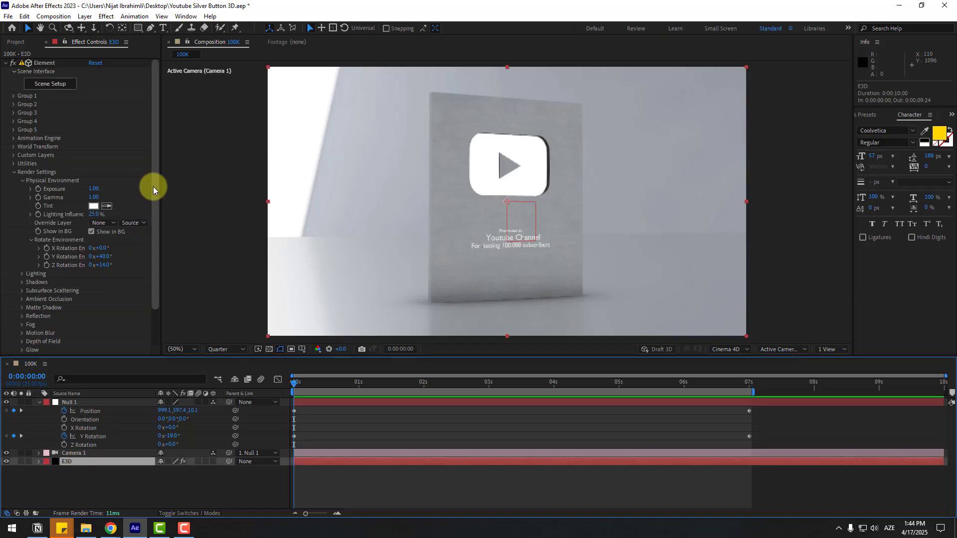
{"action": "left_click", "coordinate": [56, 85]}
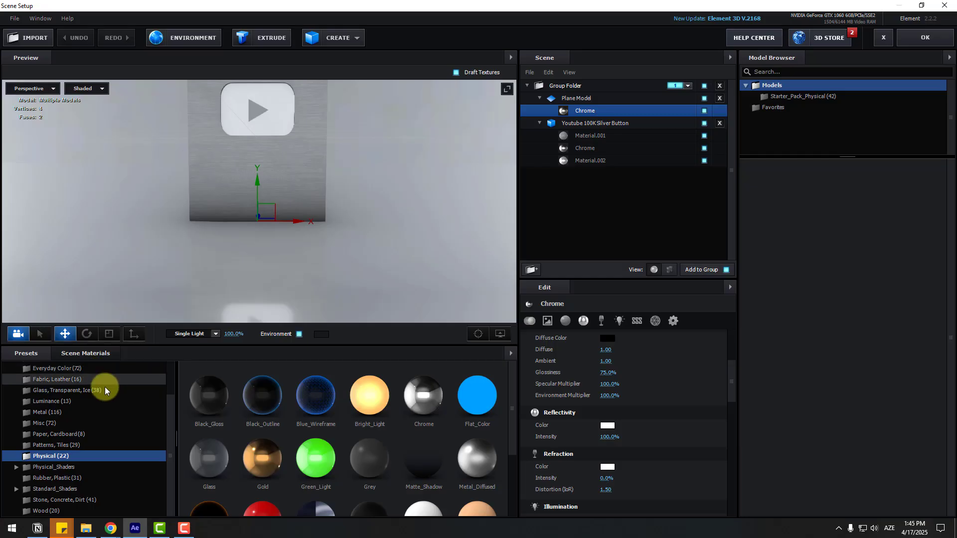
{"action": "left_click", "coordinate": [45, 382]}
{"action": "left_click", "coordinate": [45, 382]}
{"action": "left_click", "coordinate": [62, 389]}
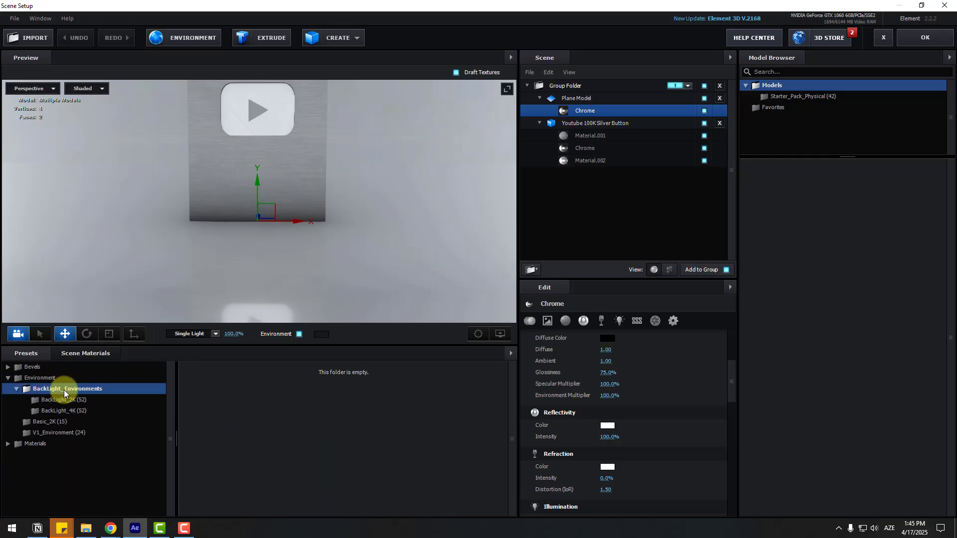
{"action": "left_click", "coordinate": [61, 400]}
{"action": "scroll", "coordinate": [352, 403], "scroll_direction": "down", "scroll_amount": 2}
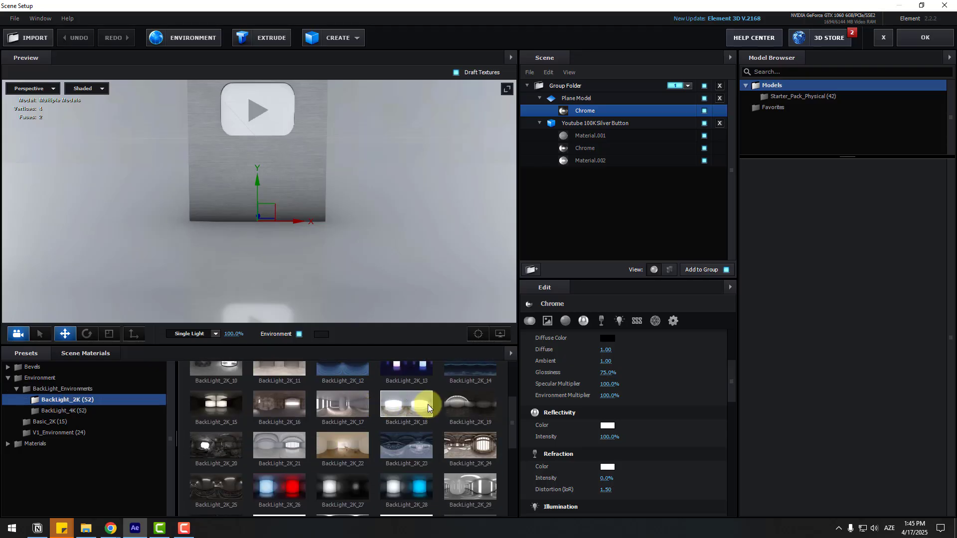
- Try the BackLight_2K_13, BackLight_2K_26, BackLight_2K_28 and BackLight_2K_43 environments on the scene
{"action": "left_click", "coordinate": [411, 431]}
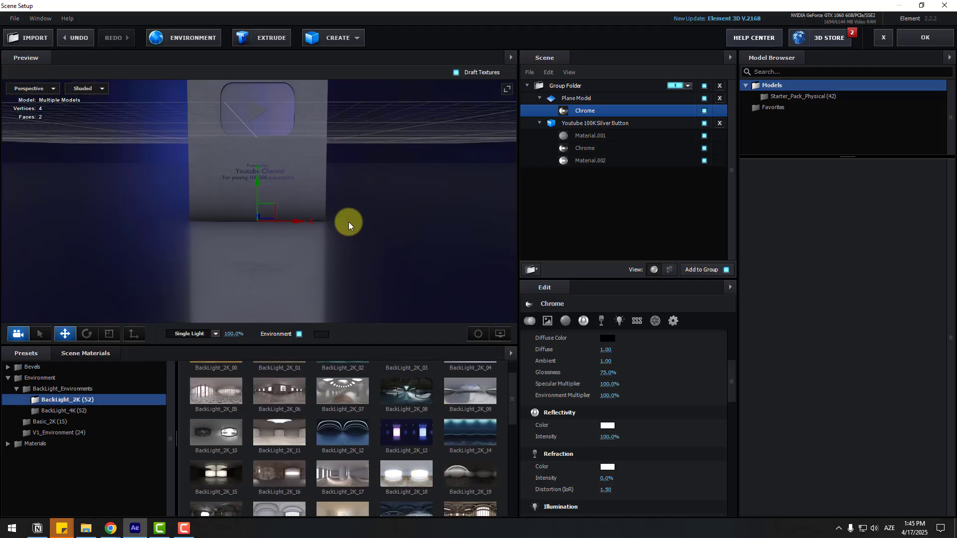
{"action": "scroll", "coordinate": [396, 435], "scroll_direction": "down", "scroll_amount": 2}
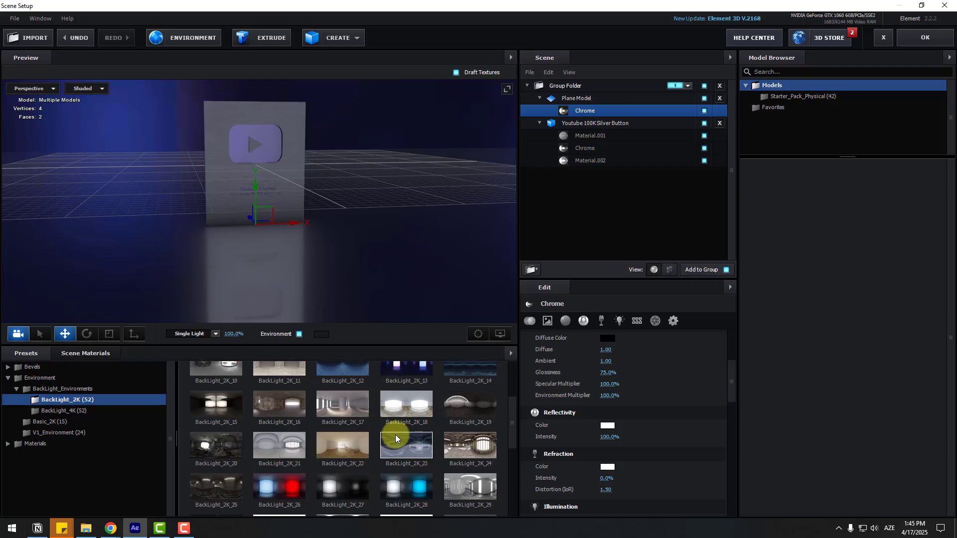
{"action": "left_click", "coordinate": [284, 481]}
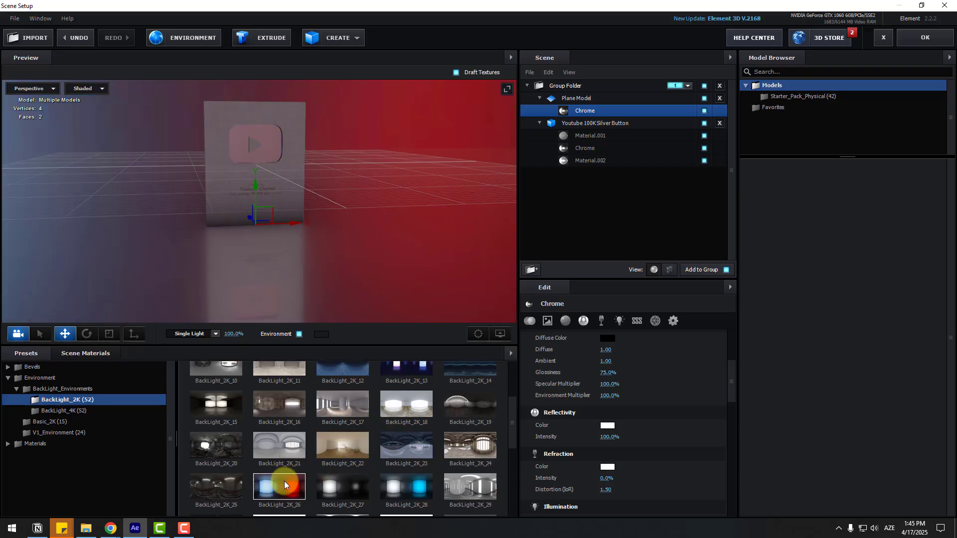
{"action": "left_click", "coordinate": [408, 499]}
{"action": "left_click_drag", "start_coordinate": [410, 185], "coordinate": [412, 223]}
{"action": "scroll", "coordinate": [447, 468], "scroll_direction": "down", "scroll_amount": 5}
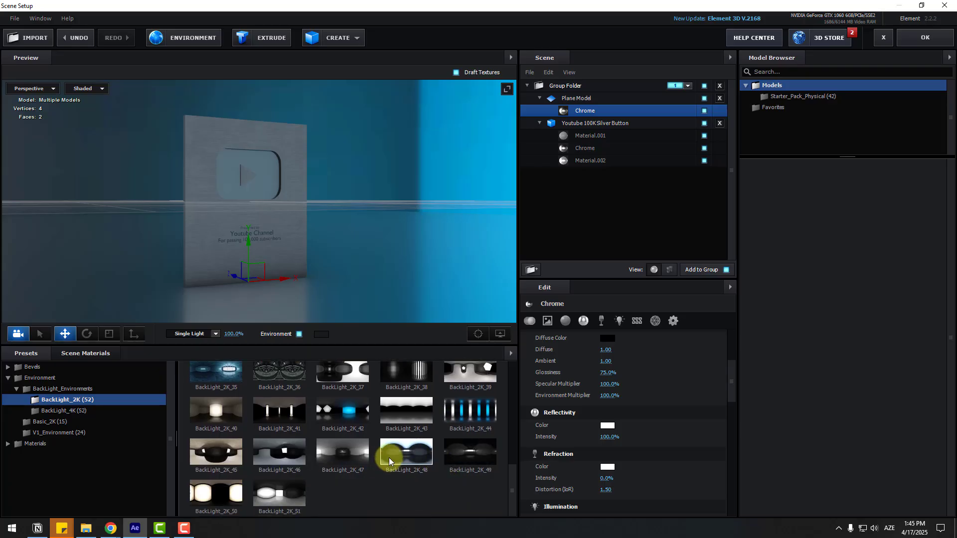
{"action": "left_click", "coordinate": [400, 415]}
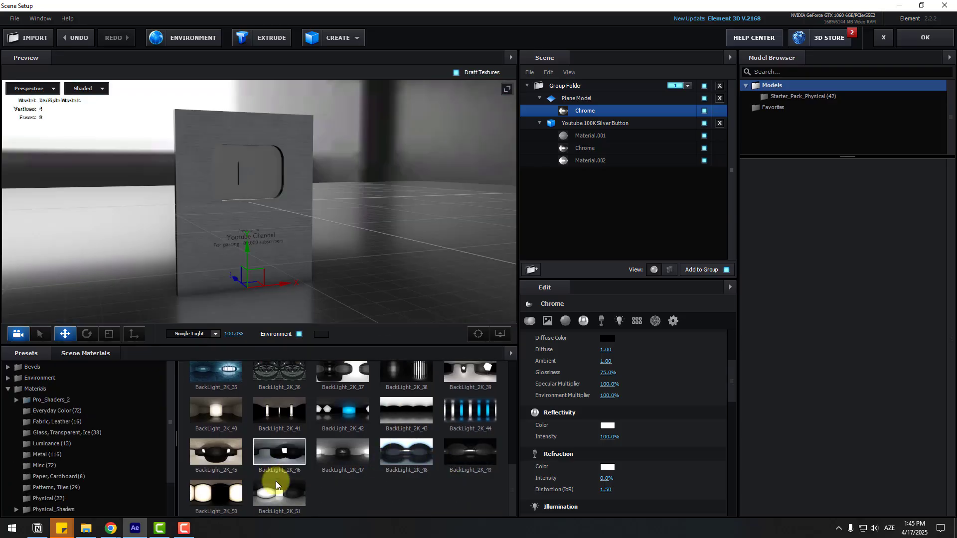
- Apply the BackLight_2K_50 environment, accept the scene setup and preview the result in the composition
{"action": "left_click", "coordinate": [228, 498]}
{"action": "left_click_drag", "start_coordinate": [388, 249], "coordinate": [385, 216]}
{"action": "left_click", "coordinate": [902, 46]}
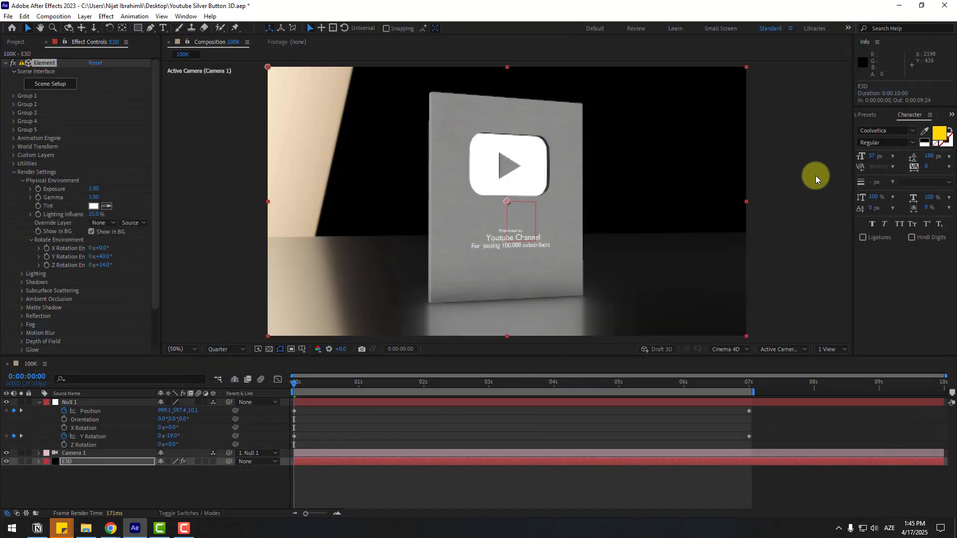
{"action": "left_click_drag", "start_coordinate": [301, 383], "coordinate": [228, 416]}
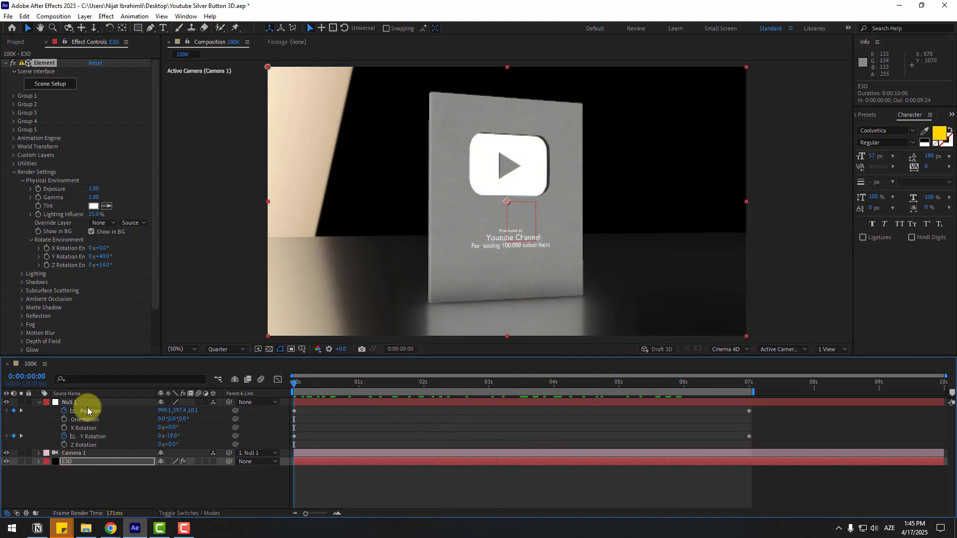
- Turn off Show in BG for the physical environment and add a black solid named bg beneath all other layers
{"action": "left_click", "coordinate": [91, 232]}
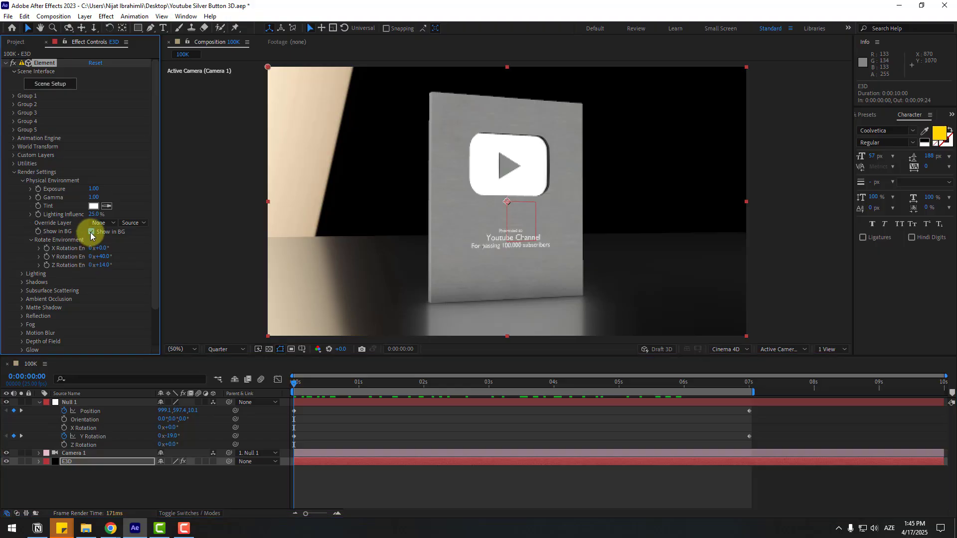
{"action": "right_click", "coordinate": [122, 489]}
{"action": "mouse_move", "coordinate": [215, 369]}
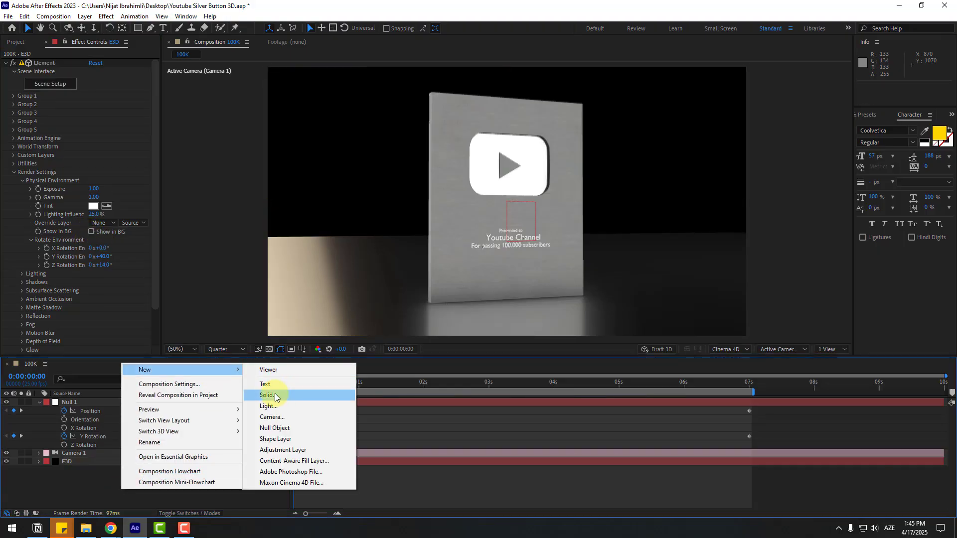
{"action": "left_click", "coordinate": [271, 393]}
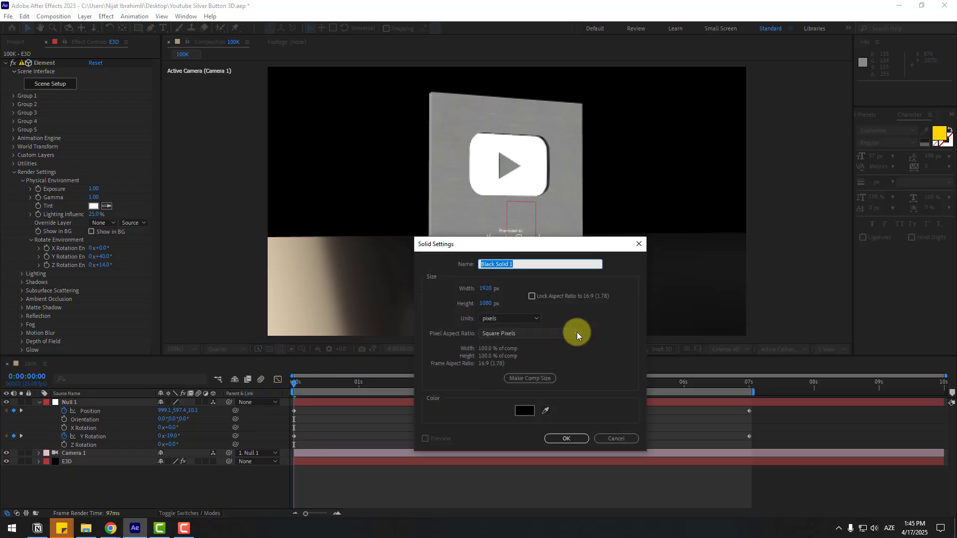
{"action": "type", "text": "bg"}
{"action": "left_click", "coordinate": [567, 439]}
{"action": "left_click_drag", "start_coordinate": [85, 406], "coordinate": [94, 486]}
- Find the Gradient Ramp effect and apply it to the bg layer
{"action": "left_click", "coordinate": [865, 115]}
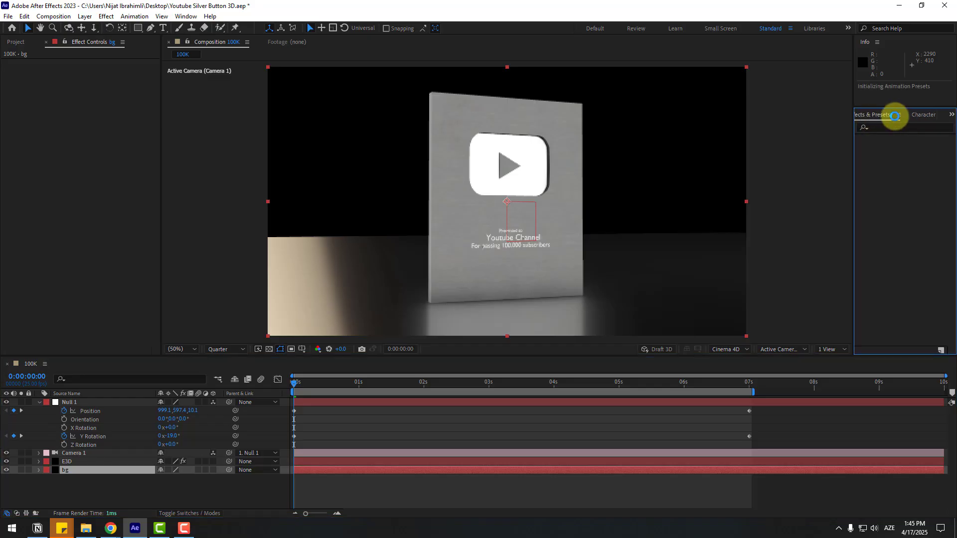
{"action": "left_click", "coordinate": [900, 127]}
{"action": "type", "text": "grad"}
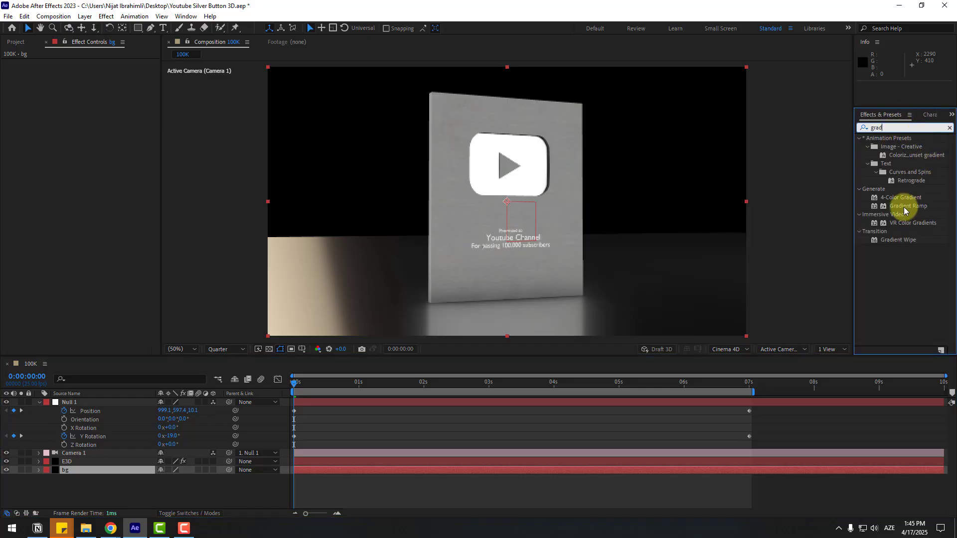
{"action": "left_click_drag", "start_coordinate": [905, 211], "coordinate": [92, 471]}
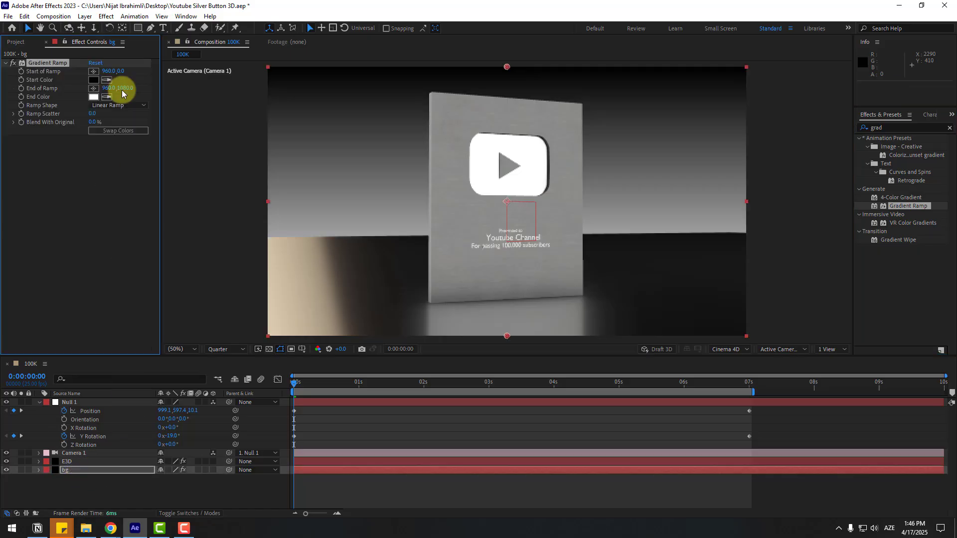
- Set the Gradient Ramp's End Color to dark grey 3C3C3C
{"action": "left_click", "coordinate": [106, 96]}
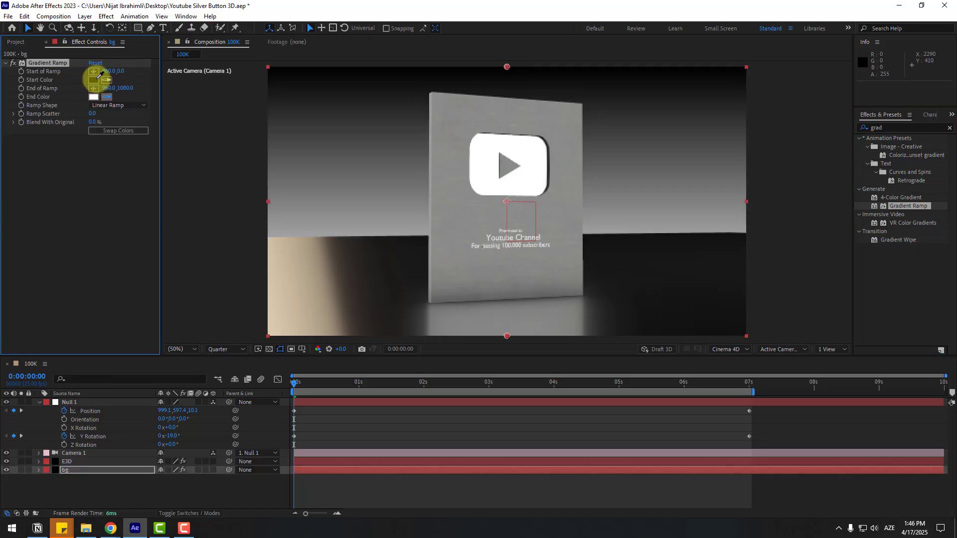
{"action": "left_click", "coordinate": [97, 78]}
{"action": "left_click", "coordinate": [94, 97]}
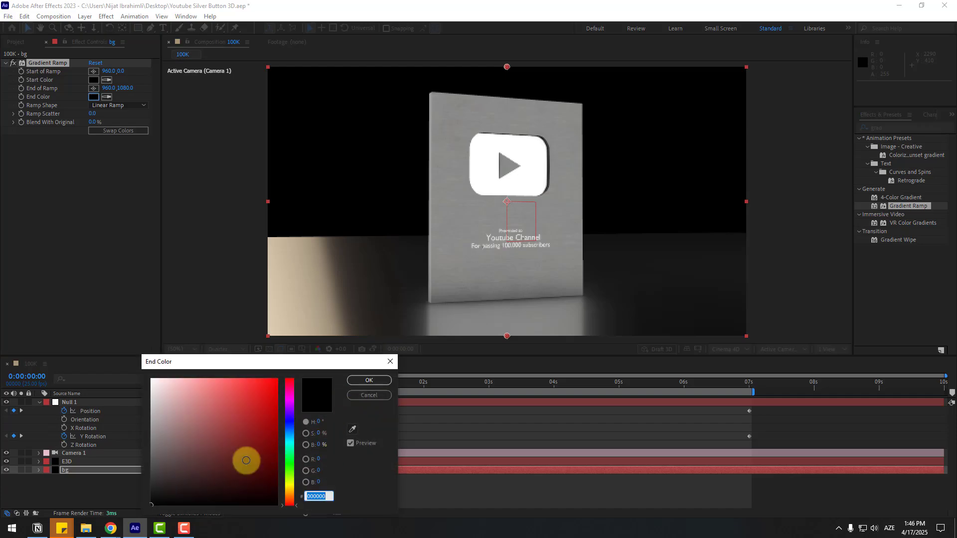
{"action": "left_click_drag", "start_coordinate": [156, 496], "coordinate": [145, 475]}
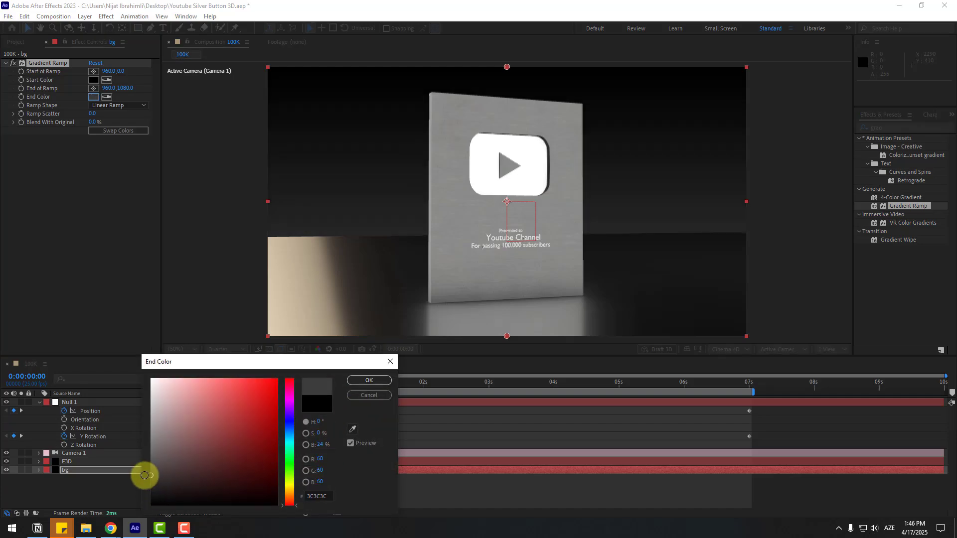
{"action": "left_click", "coordinate": [373, 381]}
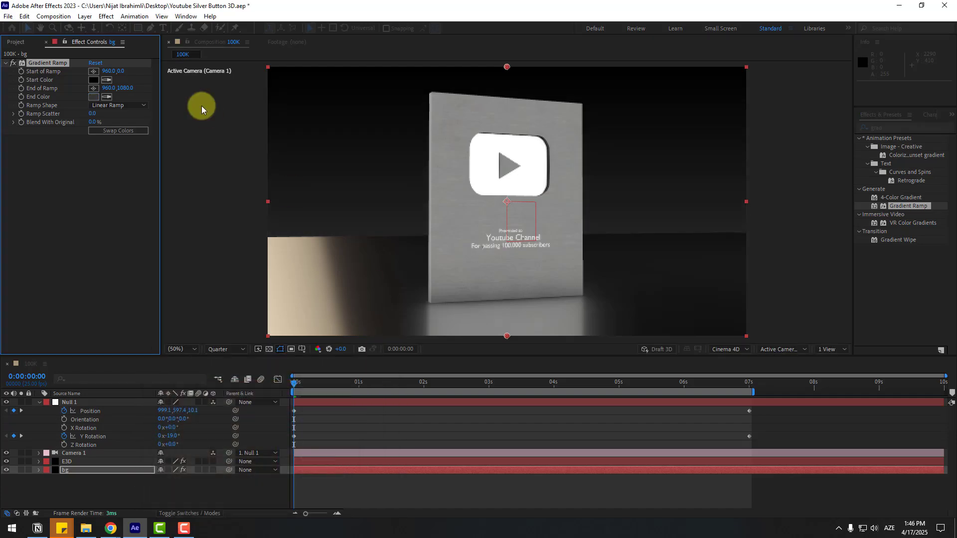
- Make the gradient a Radial Ramp with swapped colors, starting at about 968, 124 and ending below the frame
{"action": "left_click", "coordinate": [131, 105]}
{"action": "left_click", "coordinate": [123, 127]}
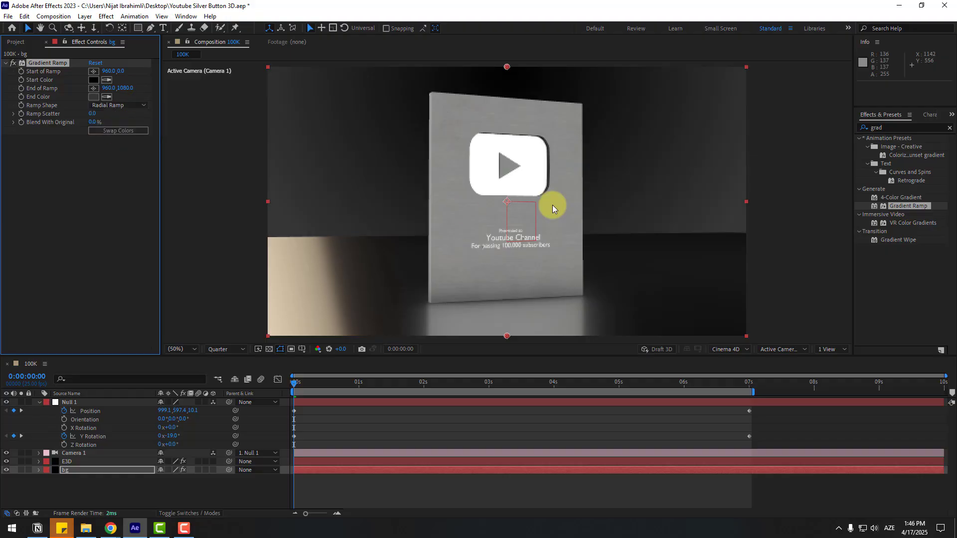
{"action": "left_click", "coordinate": [128, 131]}
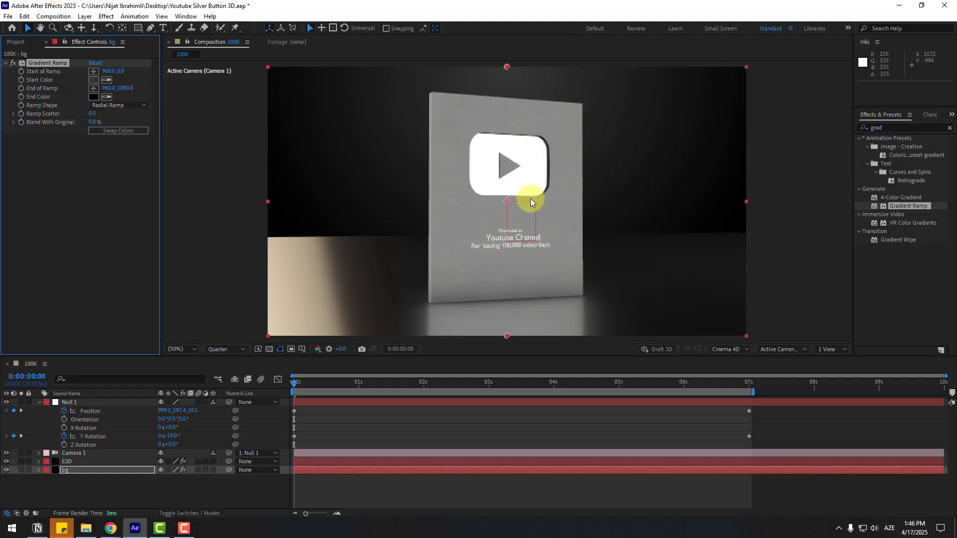
{"action": "left_click_drag", "start_coordinate": [507, 67], "coordinate": [506, 76]}
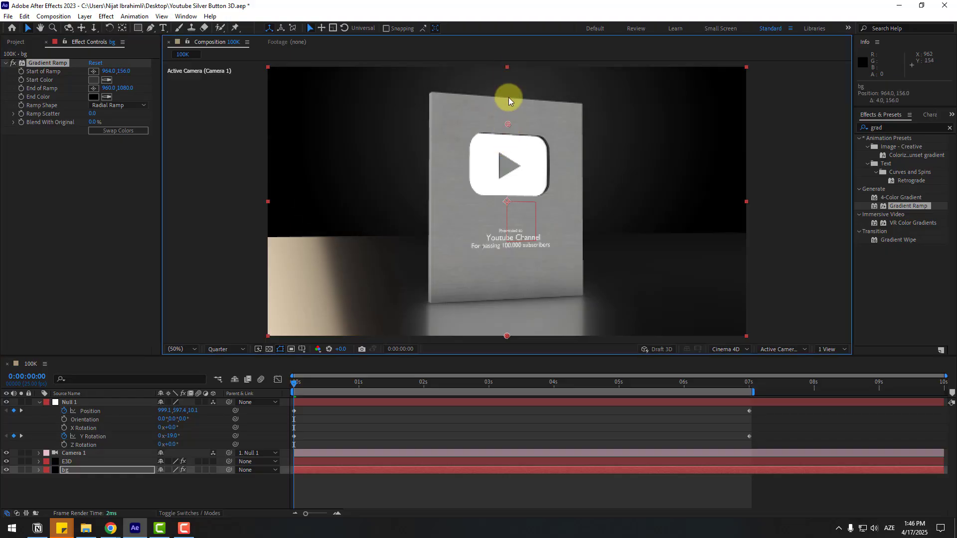
{"action": "left_click_drag", "start_coordinate": [507, 336], "coordinate": [506, 393]}
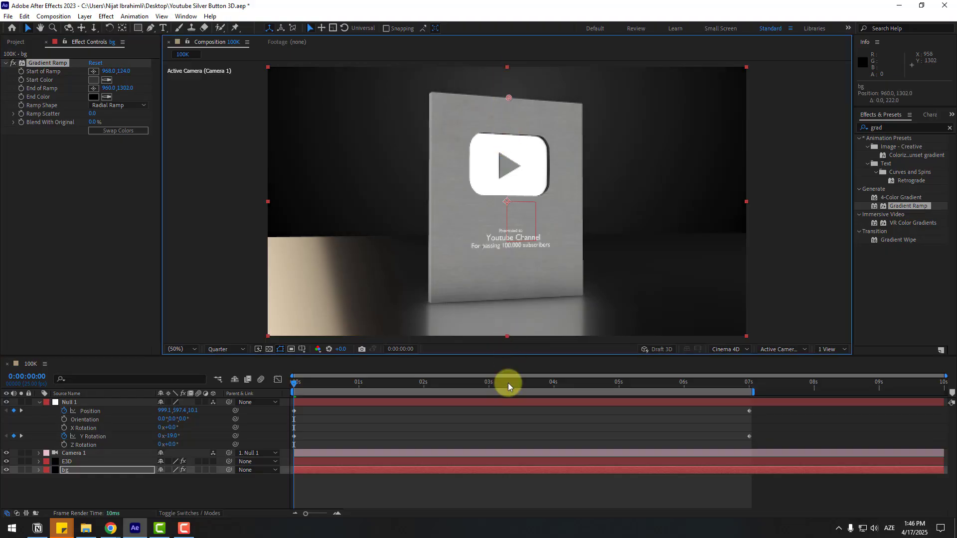
- Turn on Depth of Field in Camera 1's Camera Options
{"action": "left_click", "coordinate": [70, 455]}
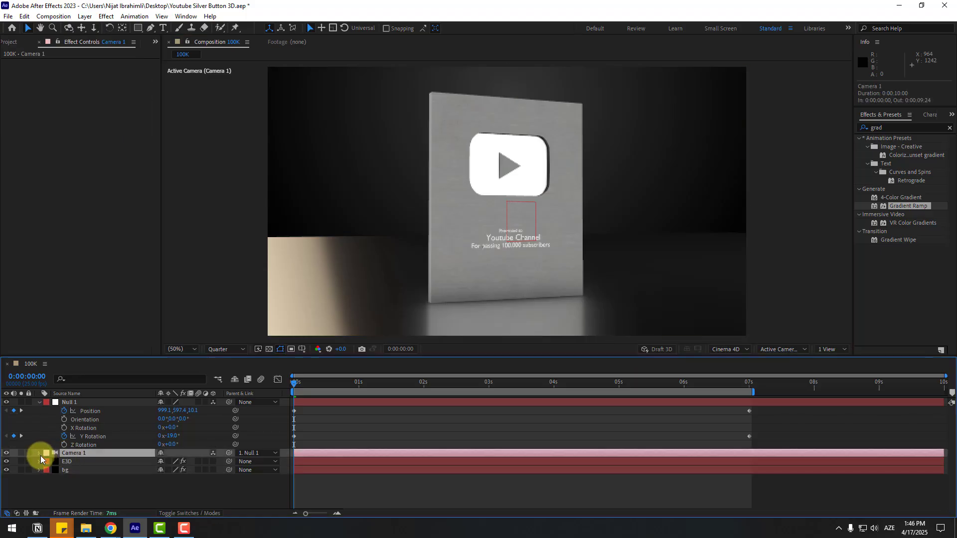
{"action": "left_click", "coordinate": [39, 454]}
{"action": "left_click", "coordinate": [47, 470]}
{"action": "scroll", "coordinate": [33, 466], "scroll_direction": "down", "scroll_amount": 3}
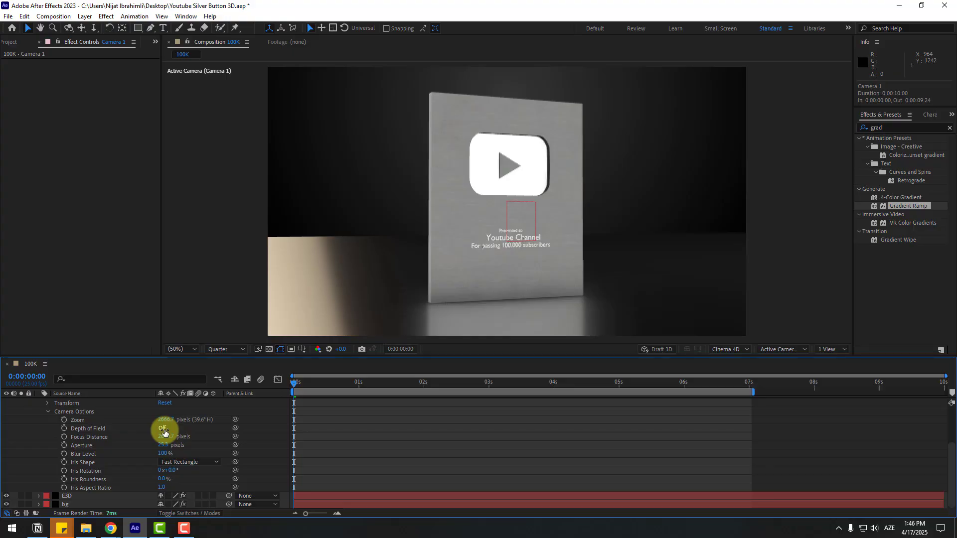
{"action": "left_click", "coordinate": [163, 429]}
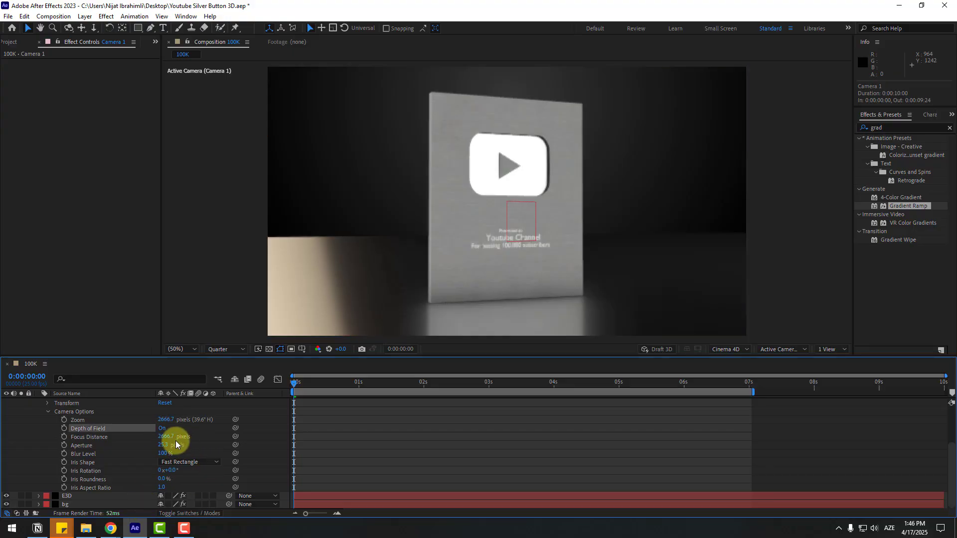
- Set the camera's Aperture to 100 pixels and its Blur Level to 150%
{"action": "left_click", "coordinate": [165, 446]}
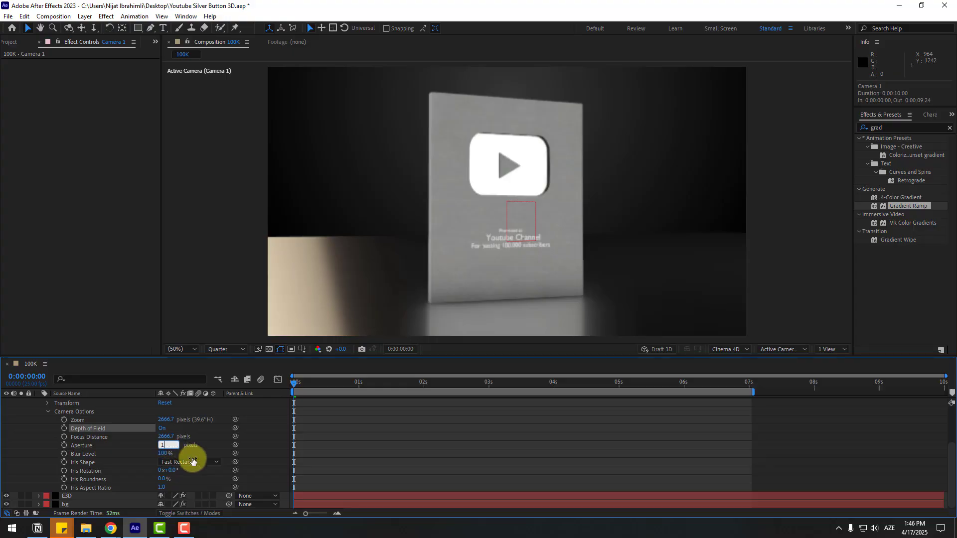
{"action": "type", "text": "100"}
{"action": "key", "text": "Return"}
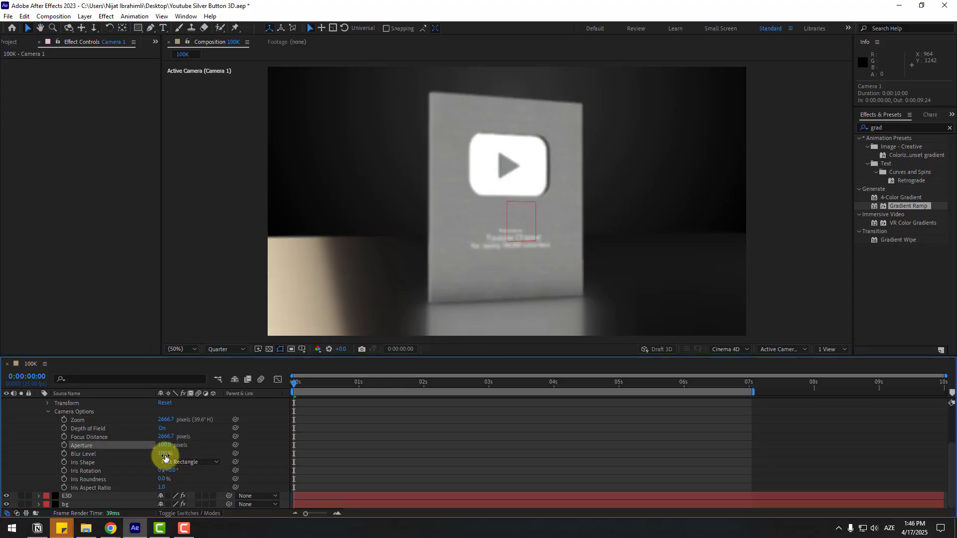
{"action": "type", "text": "150"}
{"action": "key", "text": "Return"}
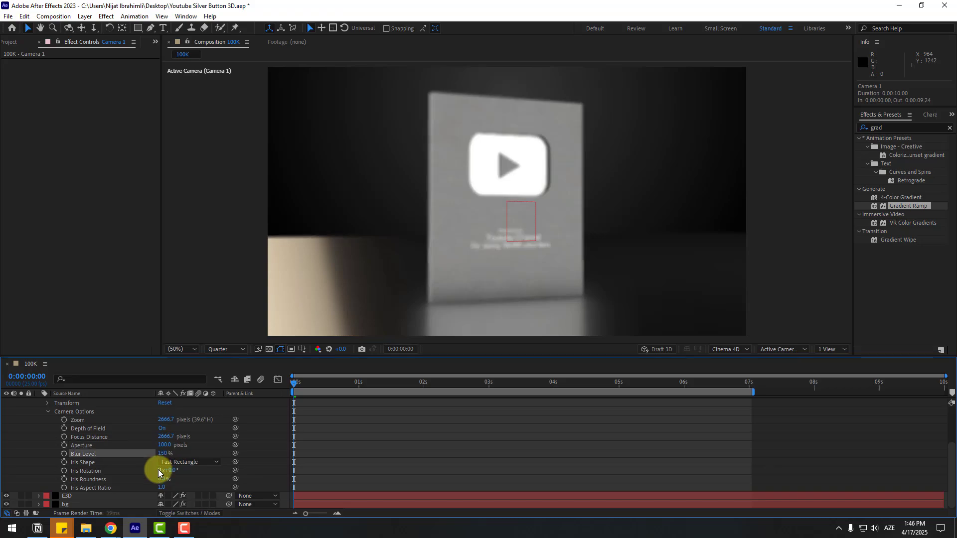
- Reduce the camera's Focus Distance to about 1685.7 pixels and set the preview resolution to Full
{"action": "left_click_drag", "start_coordinate": [163, 441], "coordinate": [1, 439]}
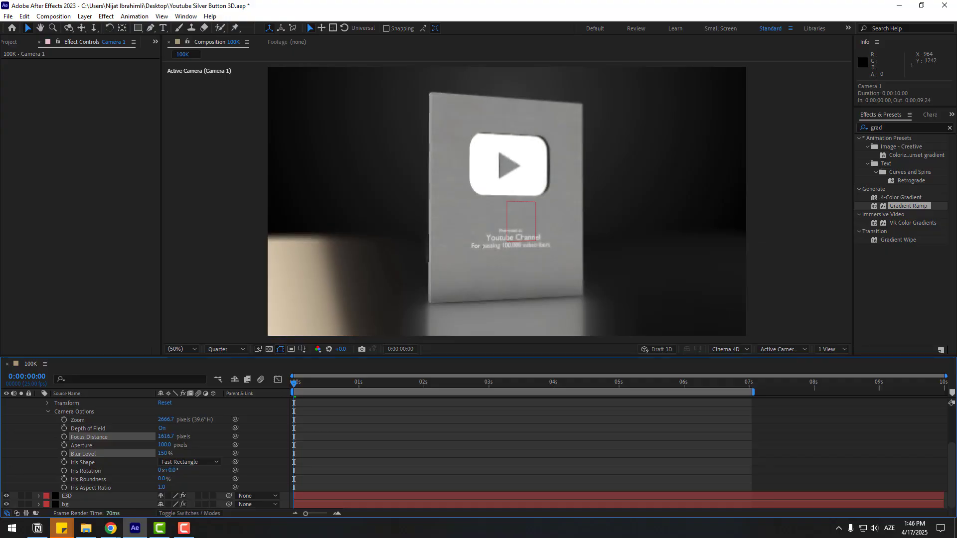
{"action": "left_click", "coordinate": [299, 382]}
{"action": "left_click", "coordinate": [231, 351]}
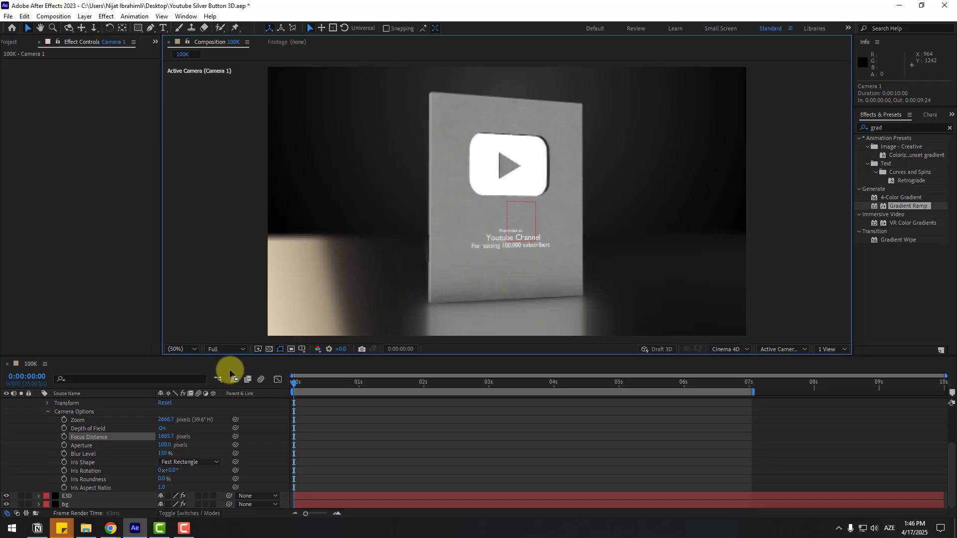
- Inspect the plaque text's sharpness at 100% magnification and check the focus further along the animation
{"action": "key", "text": "slash"}
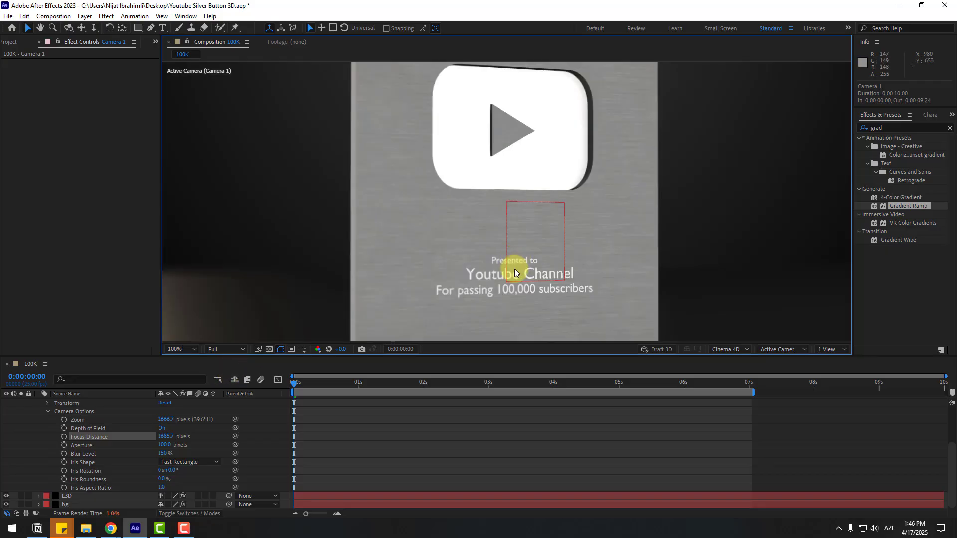
{"action": "scroll", "coordinate": [390, 292], "scroll_direction": "down", "scroll_amount": 1}
{"action": "left_click", "coordinate": [374, 385]}
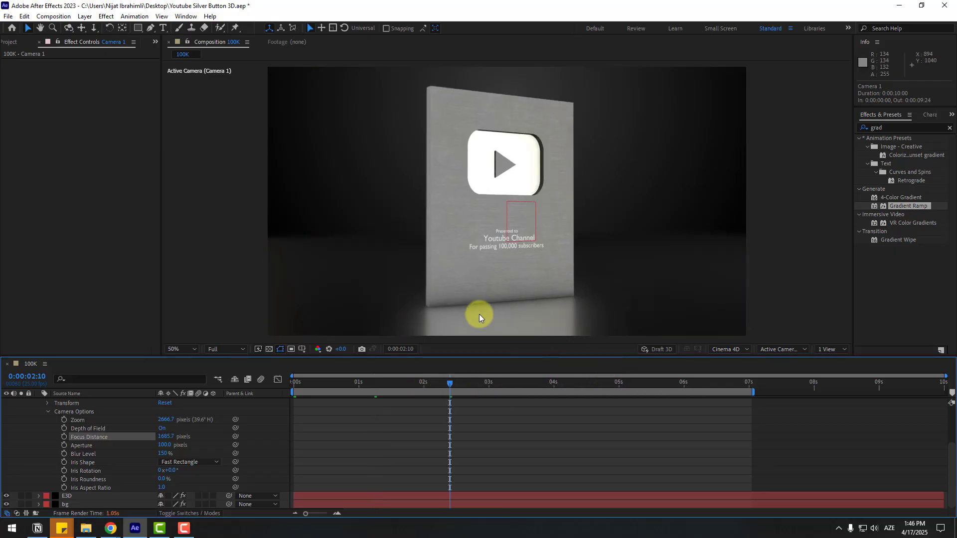
- Check the focus near 0:00:04:21, return to the first frame and set the preview resolution to Quarter
{"action": "left_click", "coordinate": [609, 383]}
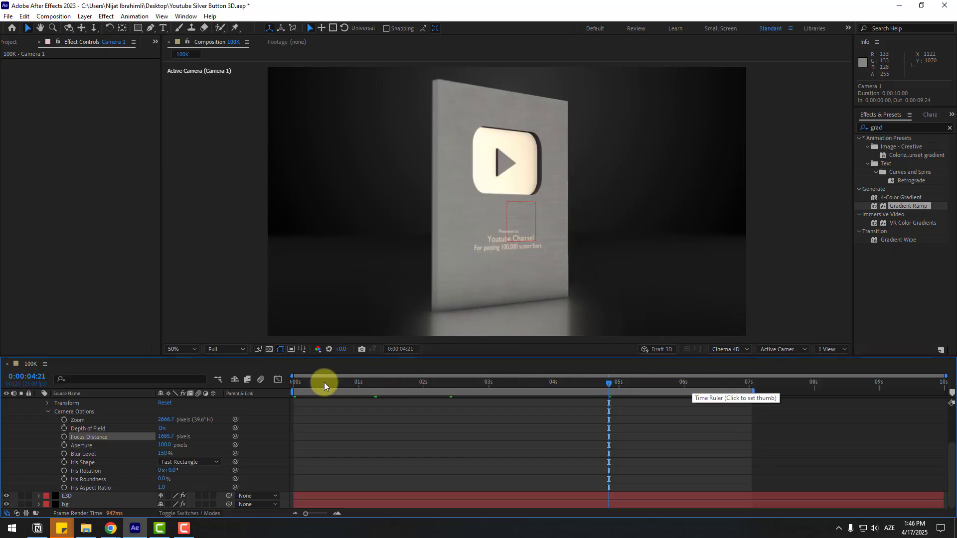
{"action": "left_click_drag", "start_coordinate": [324, 382], "coordinate": [235, 378]}
{"action": "left_click", "coordinate": [227, 349]}
{"action": "left_click", "coordinate": [225, 396]}
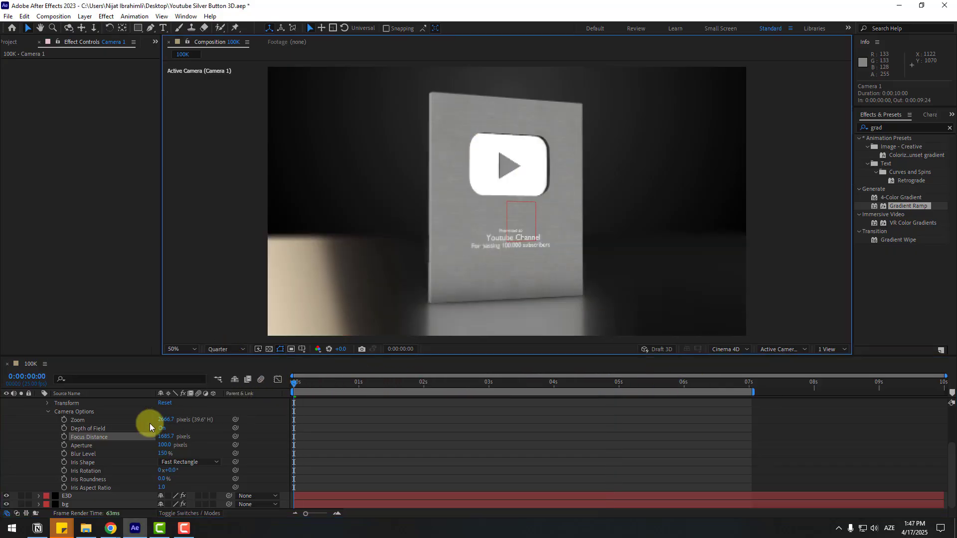
- Collapse the expanded properties of Camera 1 and Null 1 in the timeline
{"action": "scroll", "coordinate": [45, 434], "scroll_direction": "up", "scroll_amount": 3}
{"action": "left_click", "coordinate": [39, 453]}
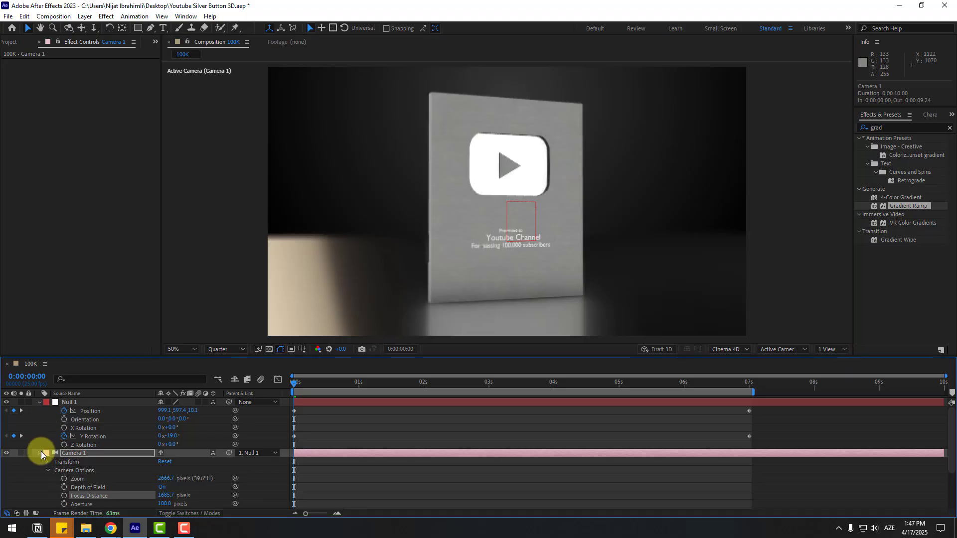
{"action": "left_click", "coordinate": [39, 403]}
{"action": "key", "text": "Tab"}
- Add a new Spot light to the composition, keeping its remaining settings at their defaults
{"action": "right_click", "coordinate": [178, 466]}
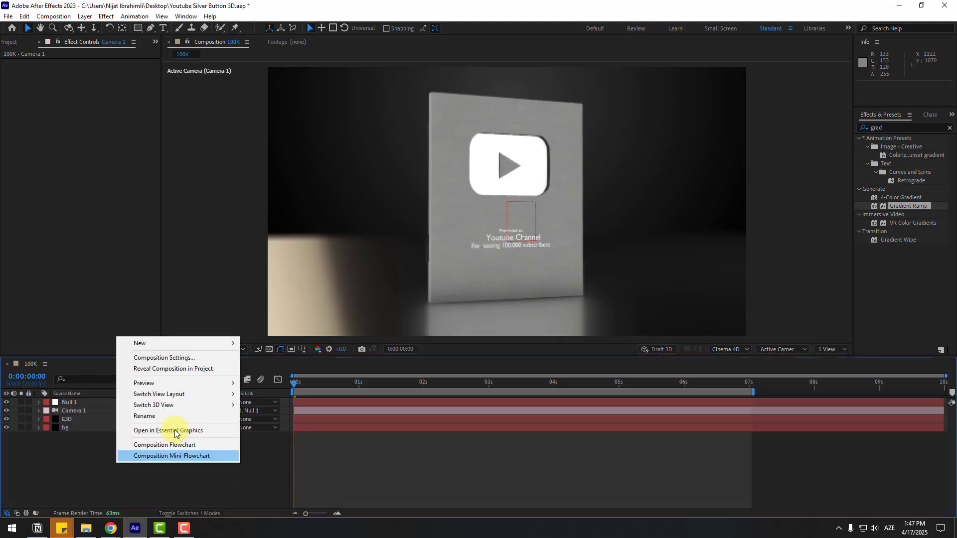
{"action": "mouse_move", "coordinate": [180, 343]}
{"action": "left_click", "coordinate": [278, 381]}
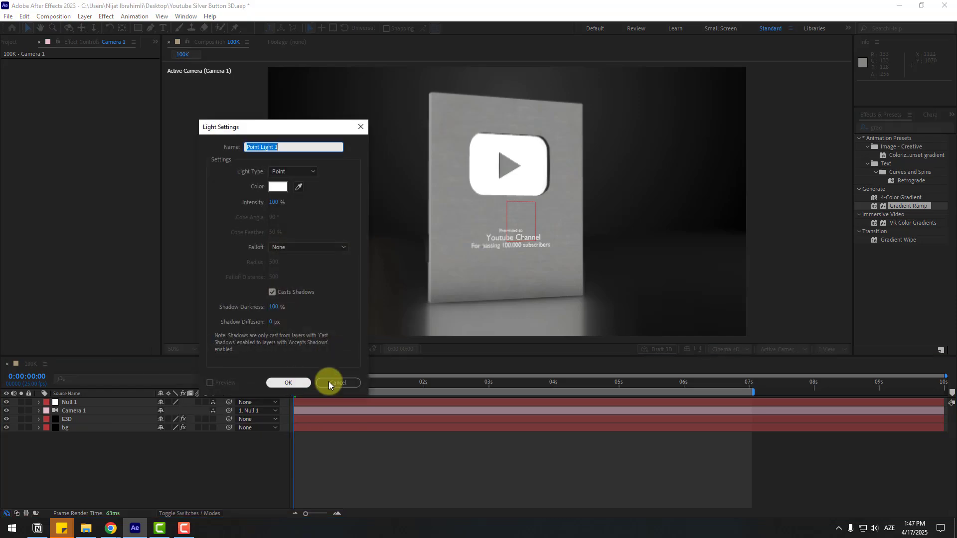
{"action": "left_click", "coordinate": [310, 172]}
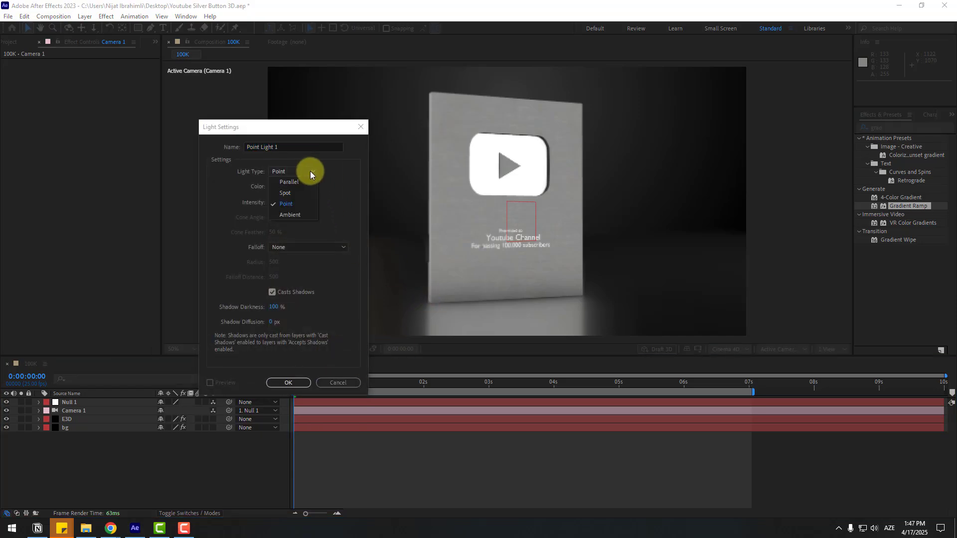
{"action": "left_click", "coordinate": [297, 195]}
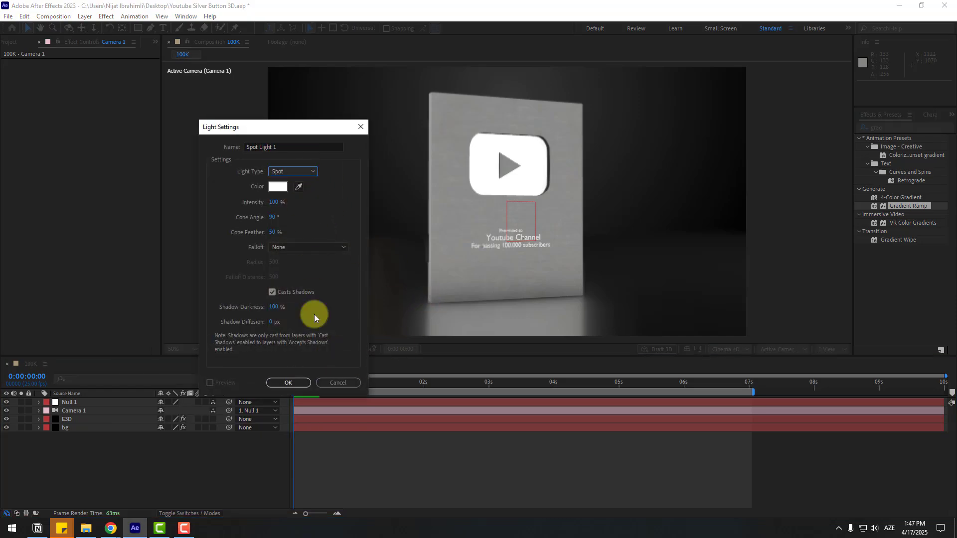
{"action": "left_click", "coordinate": [284, 383]}
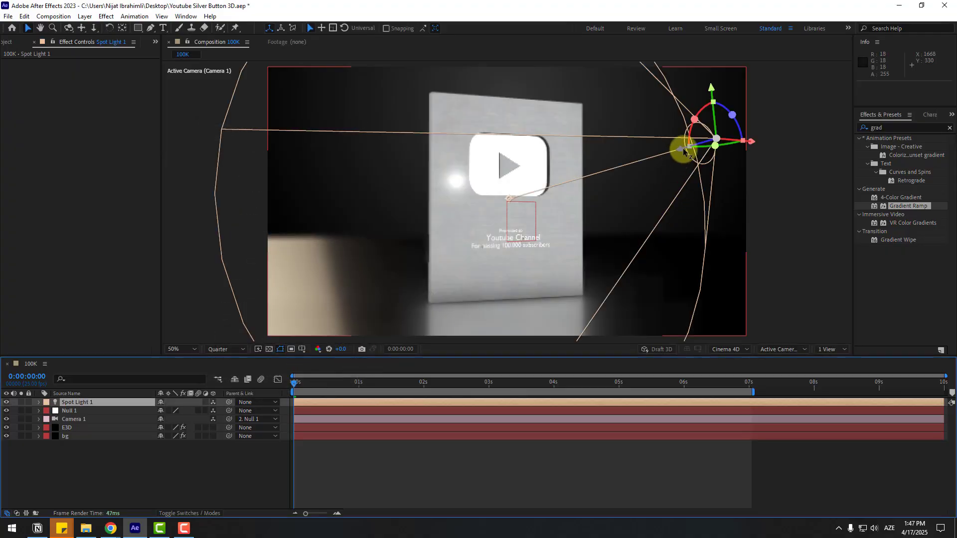
- Place the spot light above the plaque's front at about 835, 304, -947 and lower its point of interest relative to the light
{"action": "left_click_drag", "start_coordinate": [684, 149], "coordinate": [875, 112]}
{"action": "scroll", "coordinate": [693, 187], "scroll_direction": "down", "scroll_amount": 2}
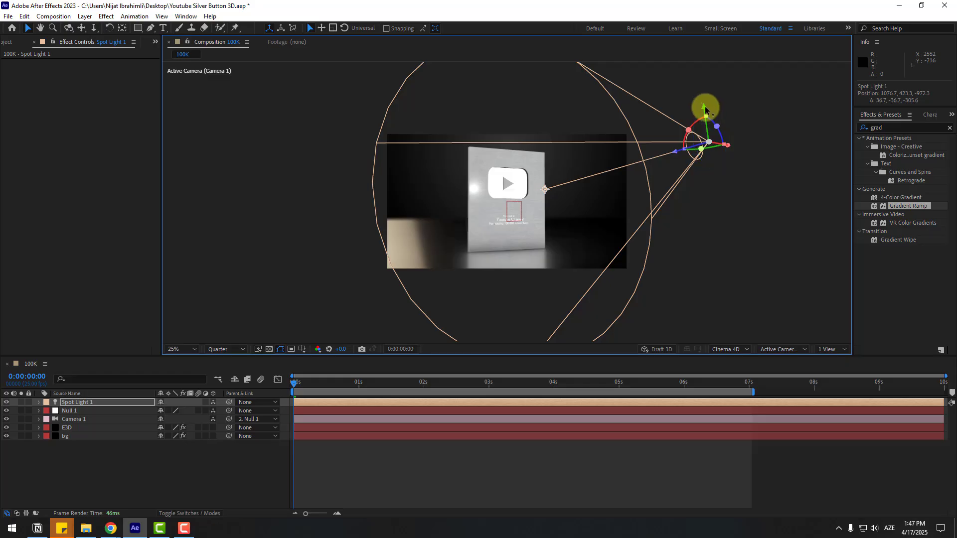
{"action": "left_click_drag", "start_coordinate": [705, 109], "coordinate": [675, 116]}
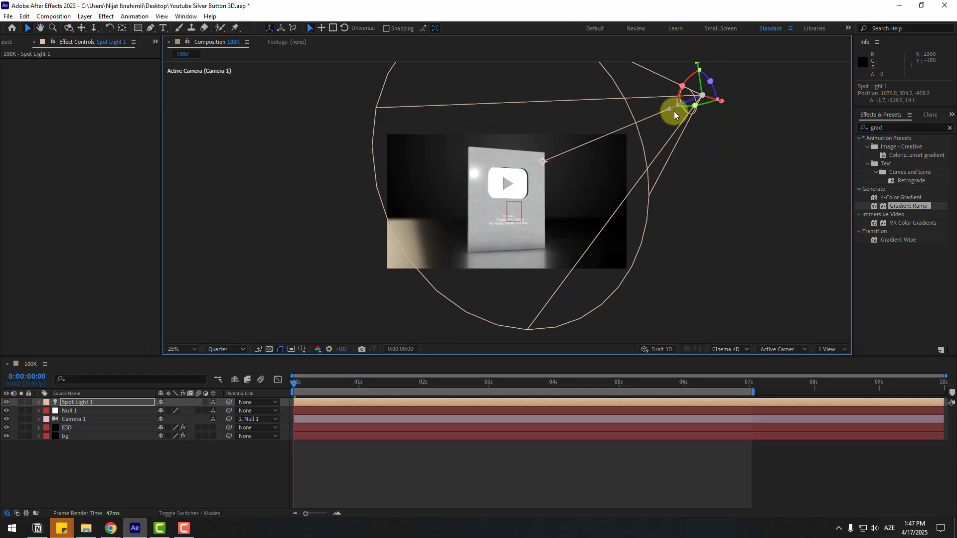
{"action": "left_click_drag", "start_coordinate": [544, 160], "coordinate": [571, 194]}
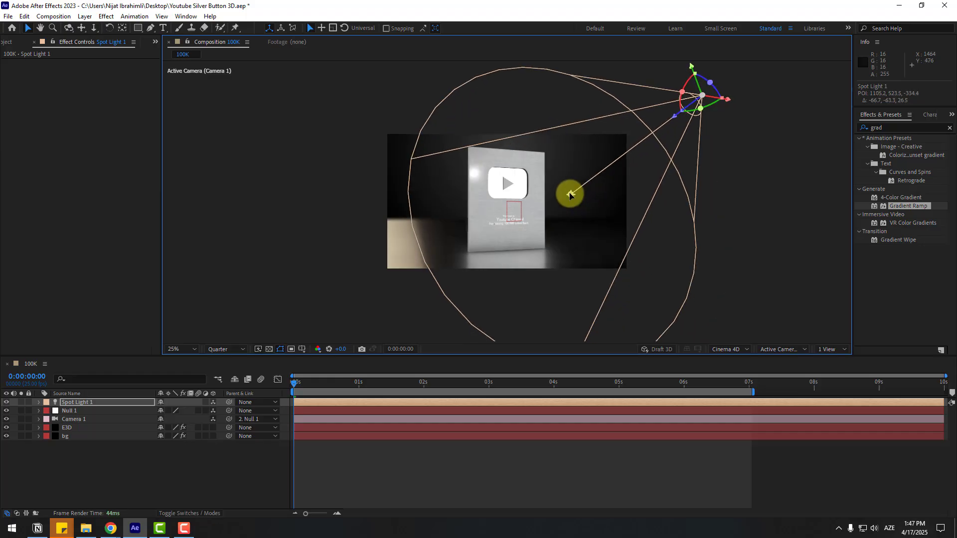
{"action": "left_click_drag", "start_coordinate": [728, 101], "coordinate": [655, 102]}
- Inspect the spot light's effect on the plaque up close and across the whole animation
{"action": "scroll", "coordinate": [351, 272], "scroll_direction": "up", "scroll_amount": 4}
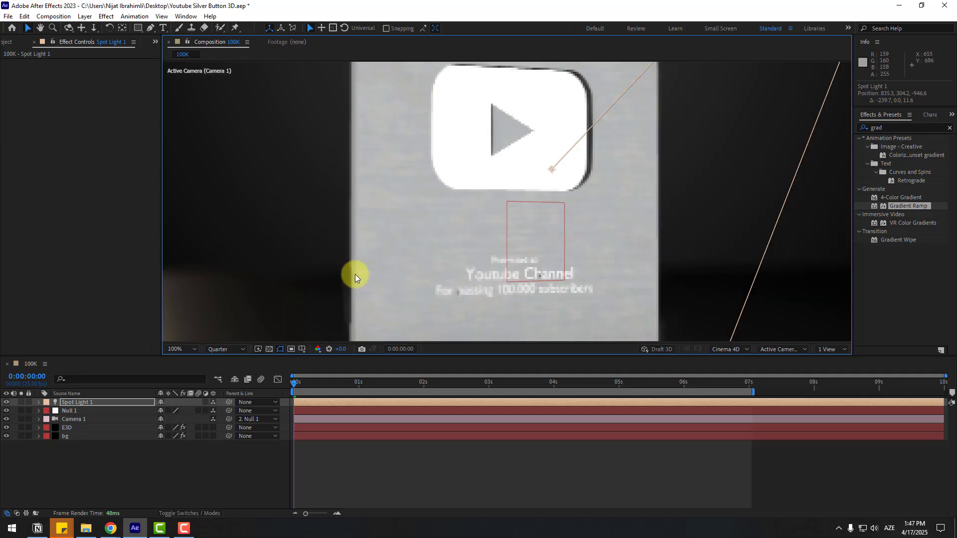
{"action": "scroll", "coordinate": [372, 276], "scroll_direction": "down", "scroll_amount": 2}
{"action": "left_click_drag", "start_coordinate": [299, 383], "coordinate": [489, 384]}
{"action": "left_click_drag", "start_coordinate": [398, 390], "coordinate": [844, 371]}
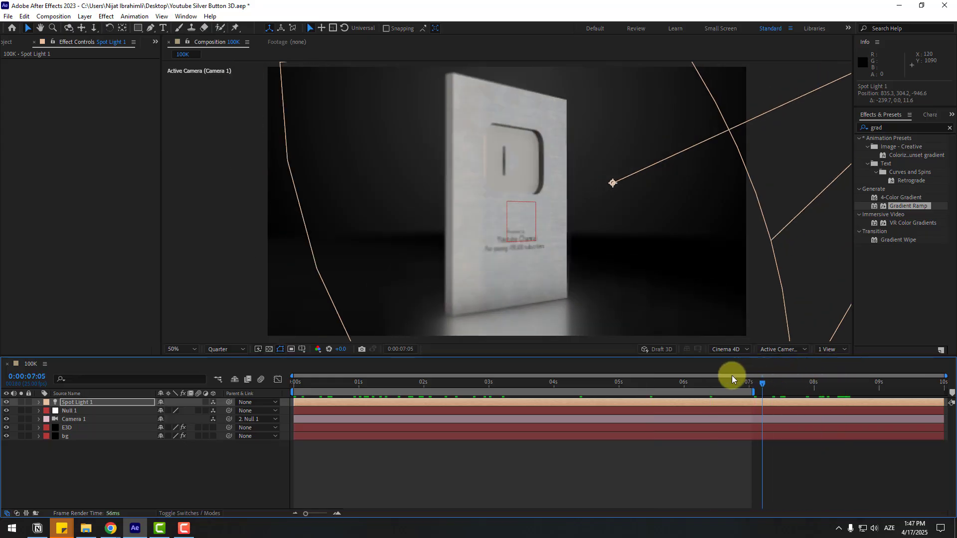
{"action": "left_click_drag", "start_coordinate": [732, 377], "coordinate": [250, 380]}
- Duplicate the spot light, move the copy to the plaque's opposite side and set its point of interest to about 405, 837, -355
{"action": "scroll", "coordinate": [475, 273], "scroll_direction": "down", "scroll_amount": 4}
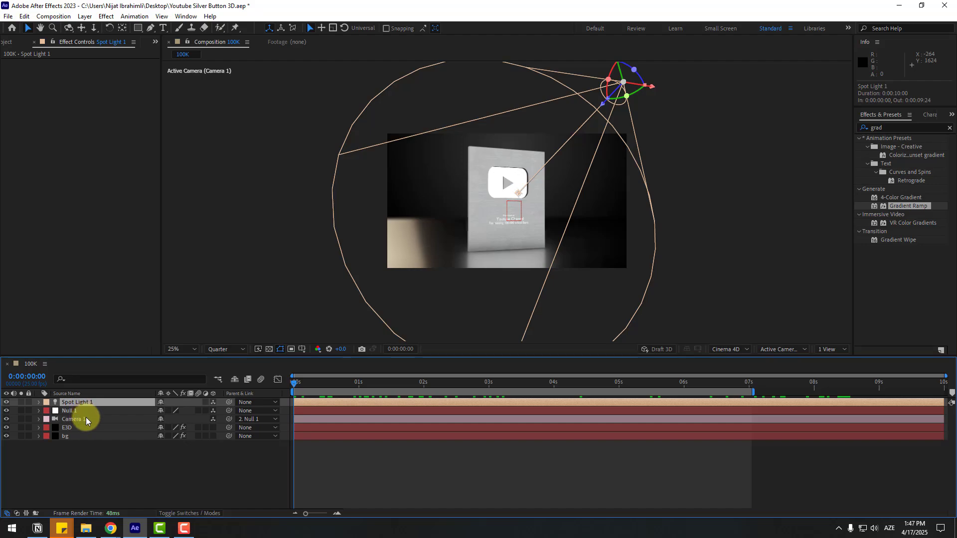
{"action": "key", "text": "ctrl+d"}
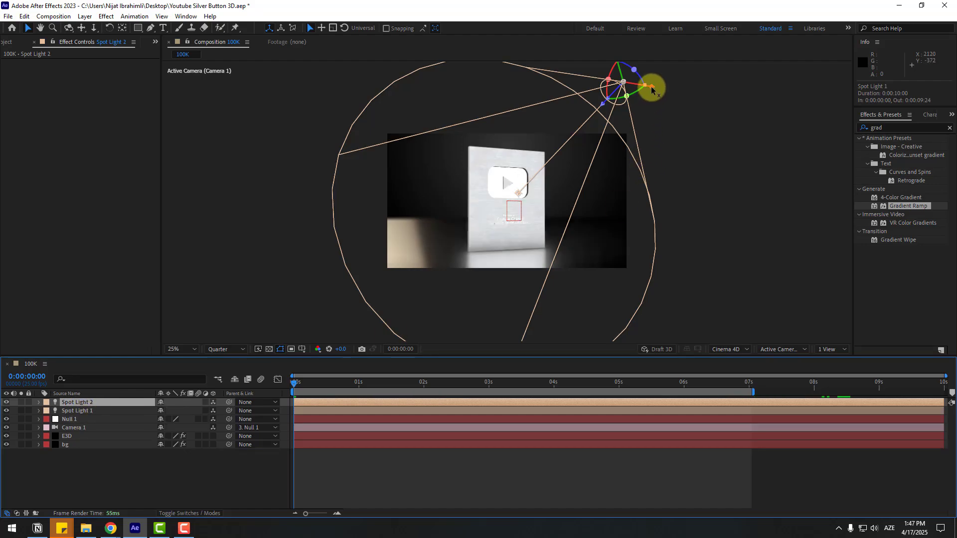
{"action": "left_click_drag", "start_coordinate": [652, 89], "coordinate": [335, 93]}
{"action": "left_click_drag", "start_coordinate": [342, 188], "coordinate": [397, 284]}
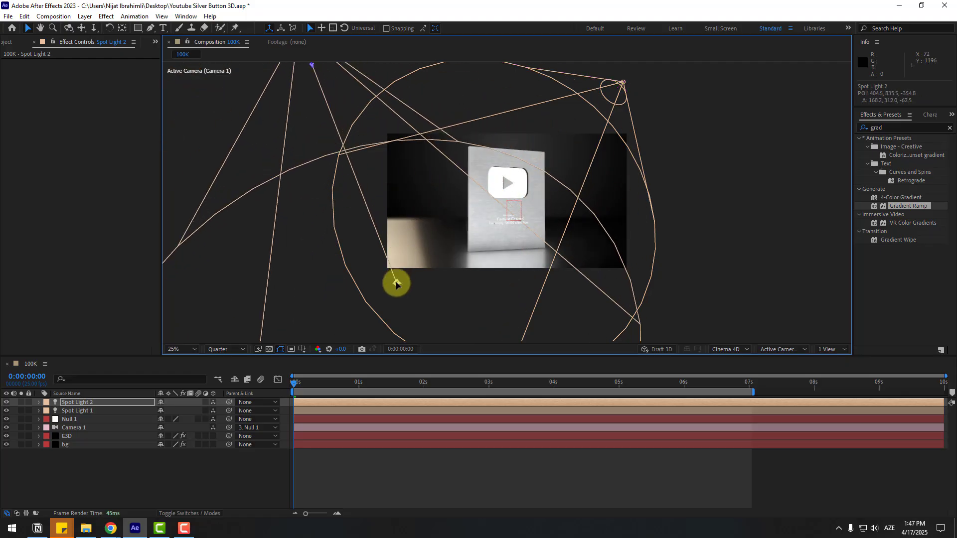
- Shift Spot Light 1's point of interest away from the plaque to about 1092, 522, -419
{"action": "left_click", "coordinate": [622, 80]}
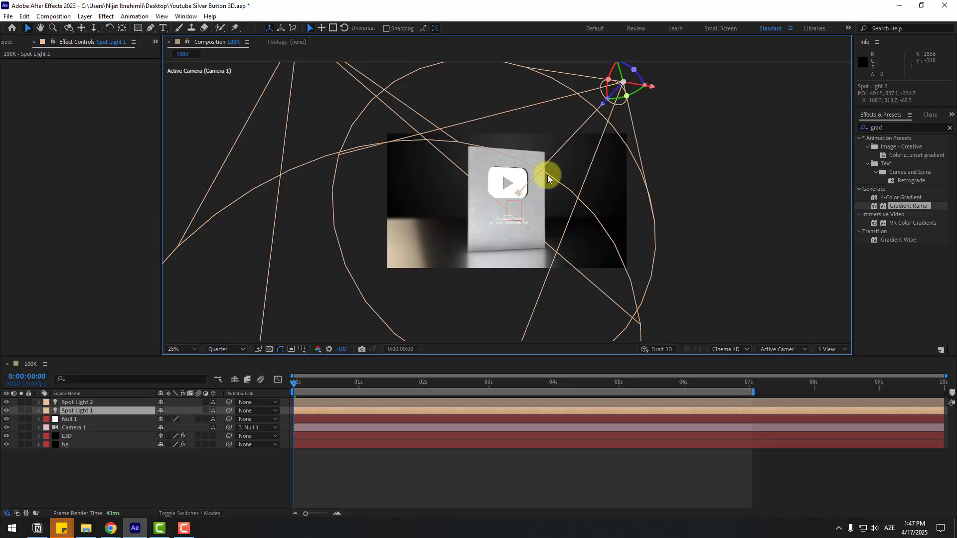
{"action": "left_click_drag", "start_coordinate": [519, 193], "coordinate": [581, 192]}
{"action": "scroll", "coordinate": [555, 265], "scroll_direction": "up", "scroll_amount": 2}
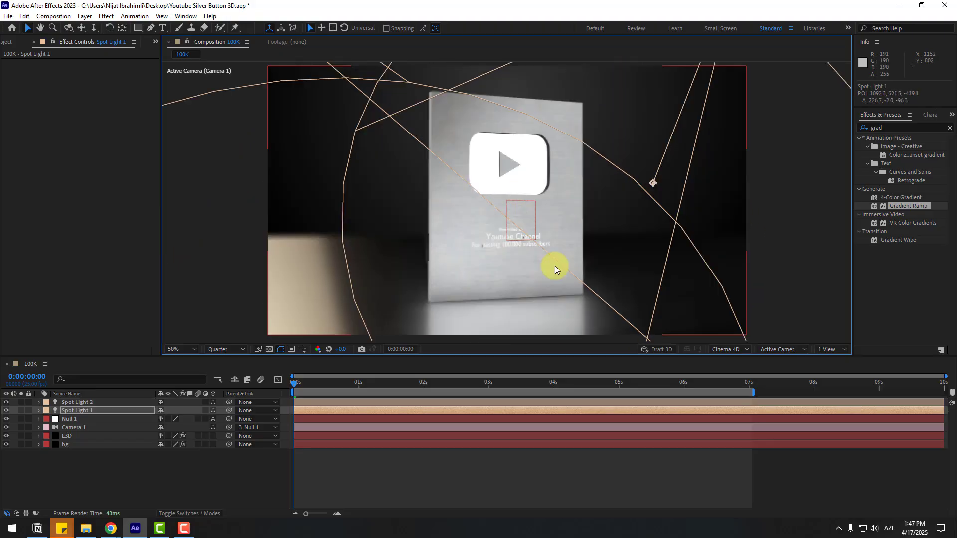
- Play back the animation from the first frame to review the plaque's lighting from both spot lights
{"action": "left_click", "coordinate": [298, 391]}
{"action": "left_click_drag", "start_coordinate": [301, 384], "coordinate": [166, 410]}
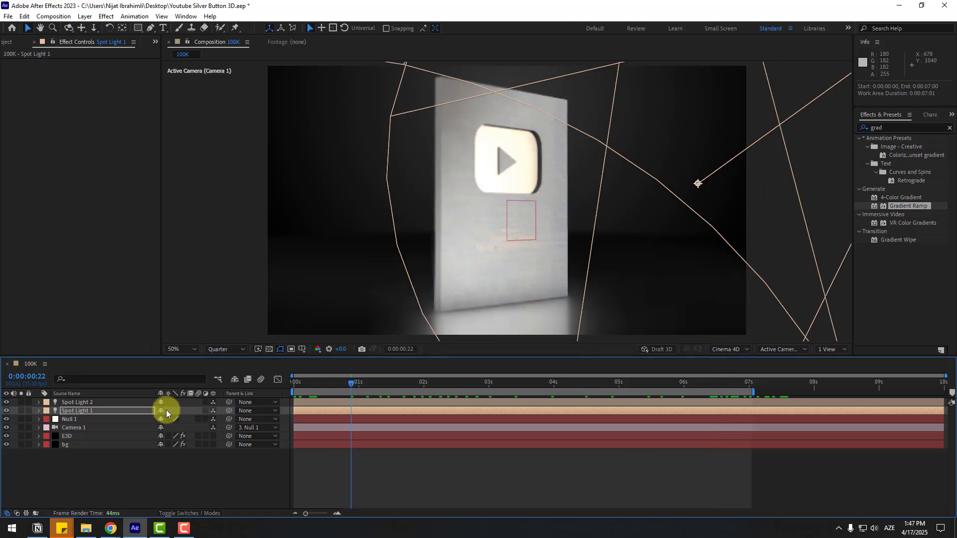
{"action": "left_click", "coordinate": [152, 477]}
{"action": "key", "text": "space"}
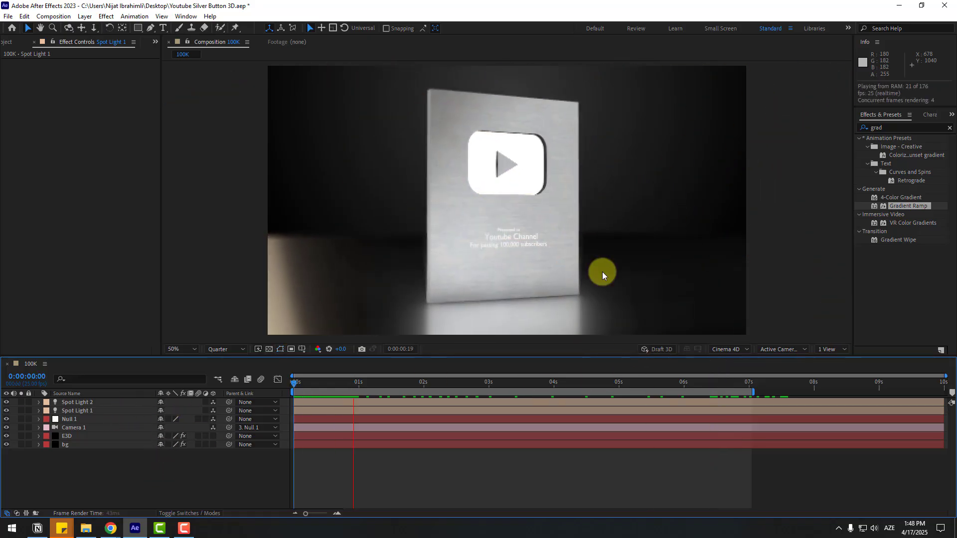
{"action": "key", "text": "comma"}
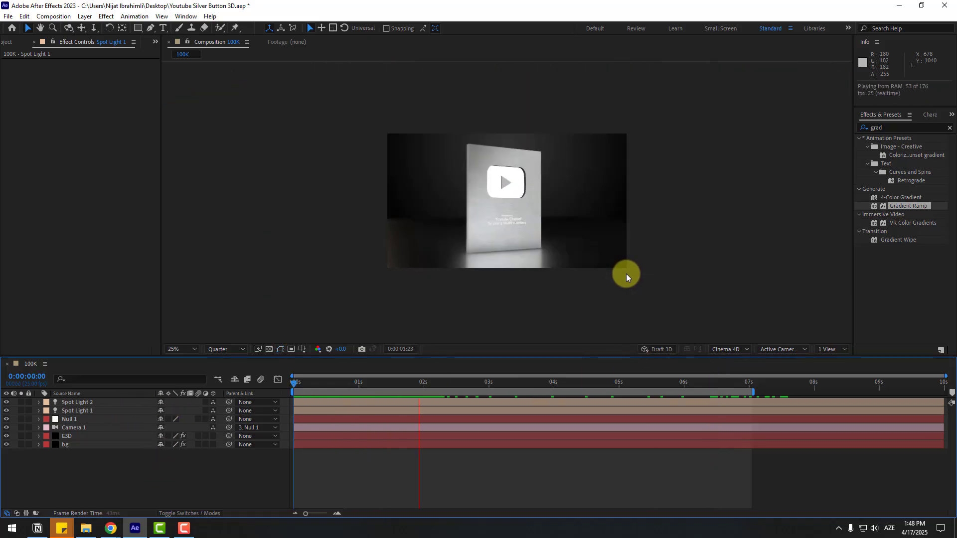
{"action": "left_click", "coordinate": [423, 383]}
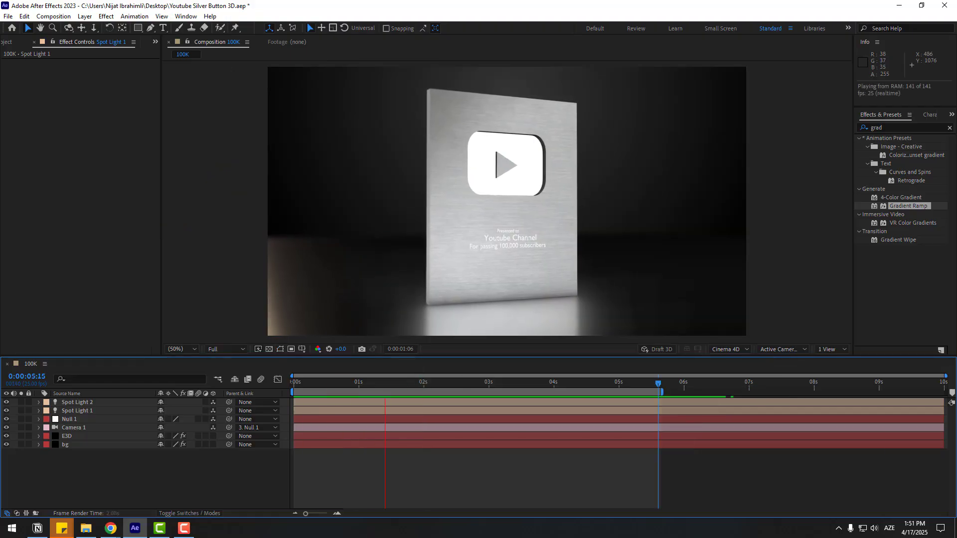